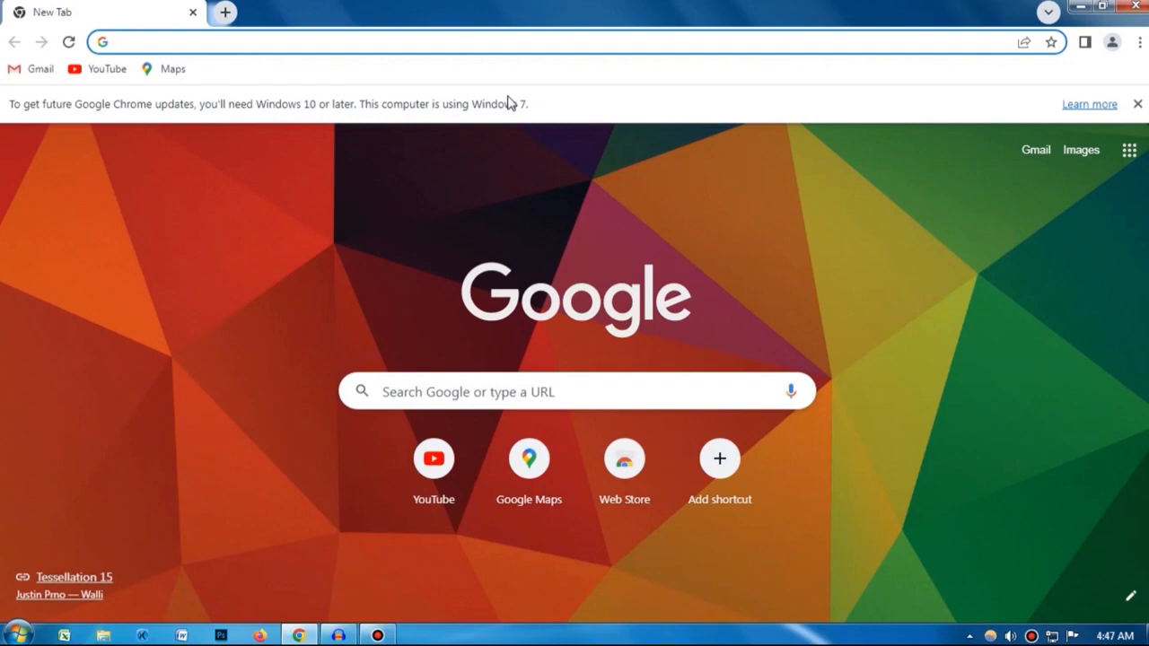
Step: Go to gmail.com in a new Chrome tab
text(gmail)
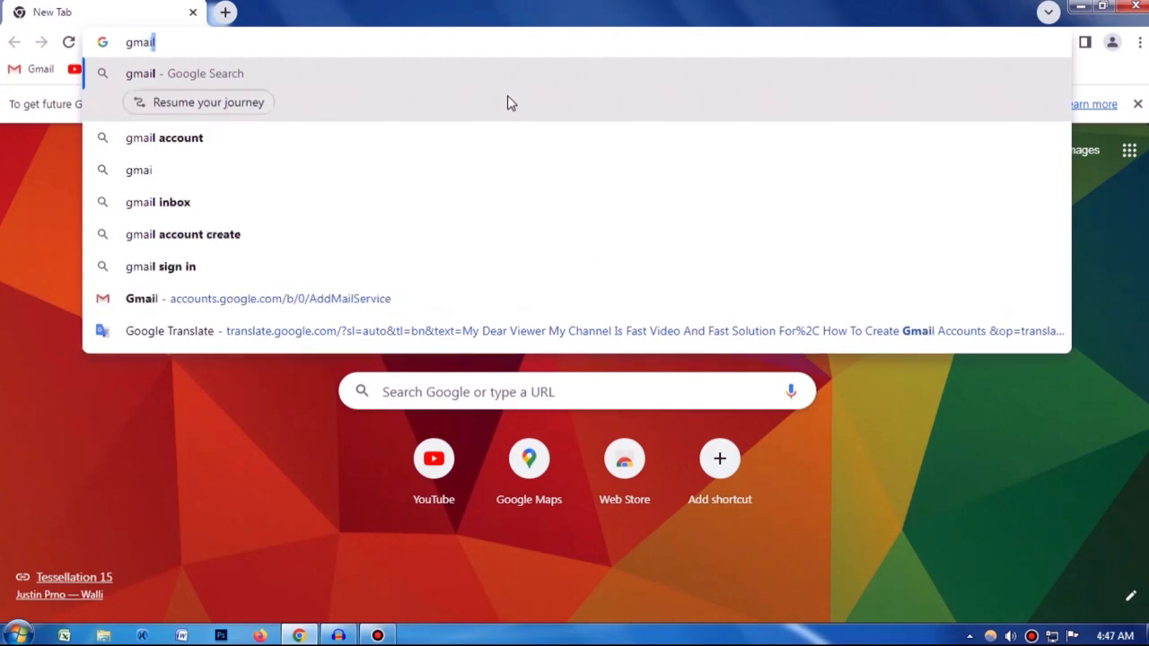
text(.com)
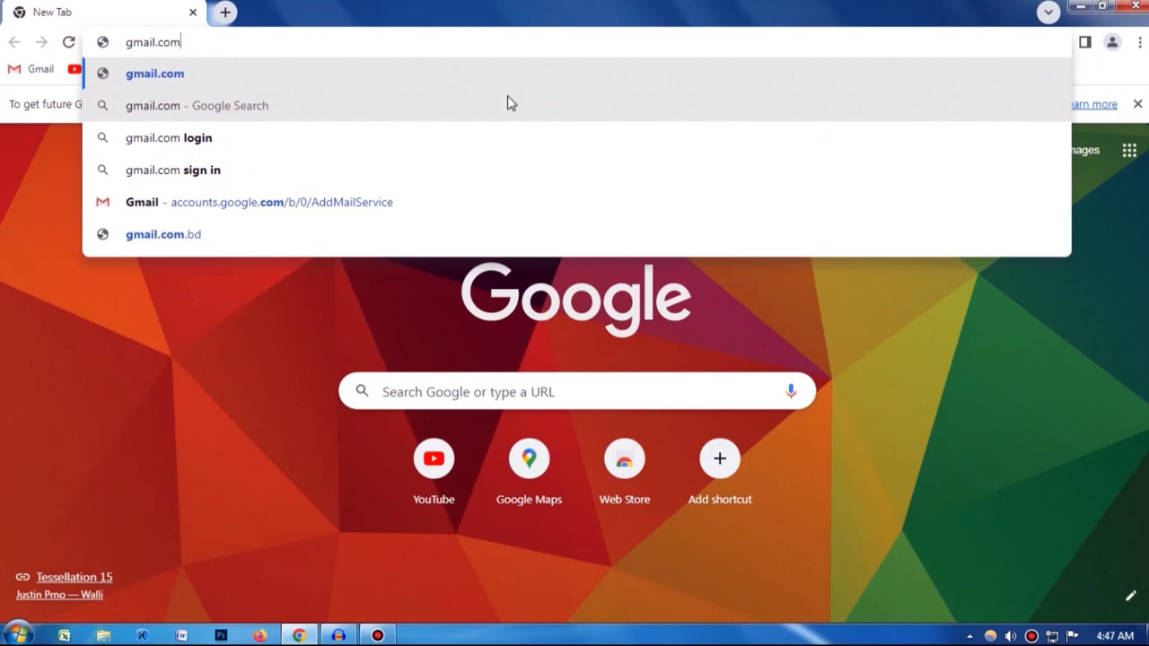
key(Return)
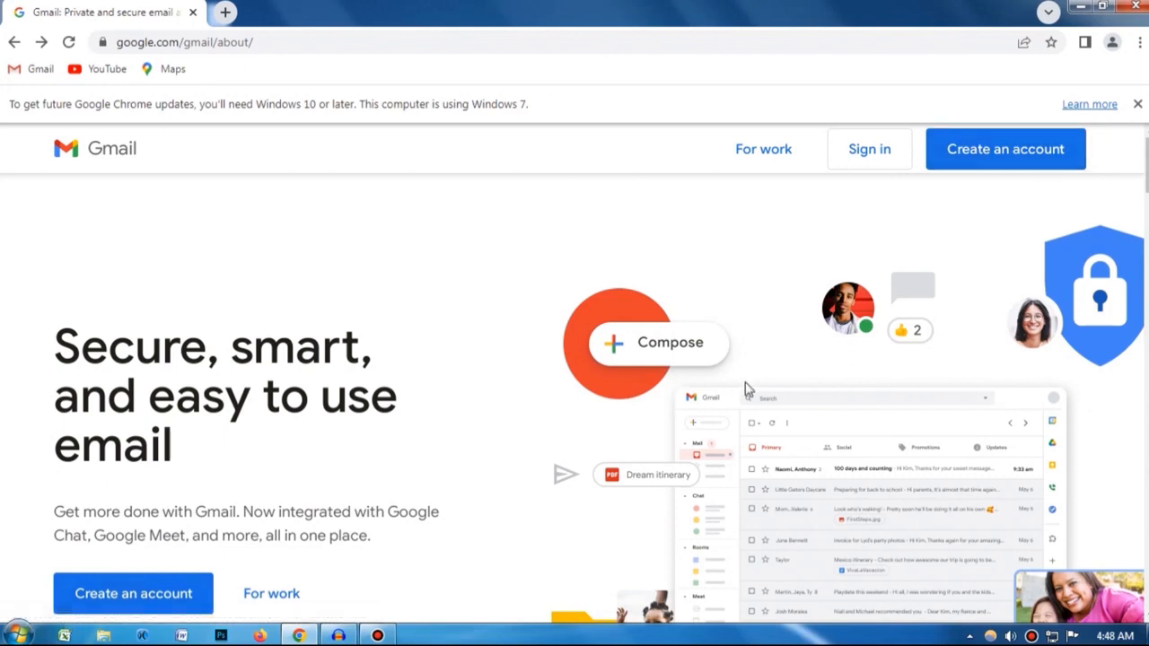
Step: Open the Google account sign-up form from Gmail's lower Create an account button
click(978, 158)
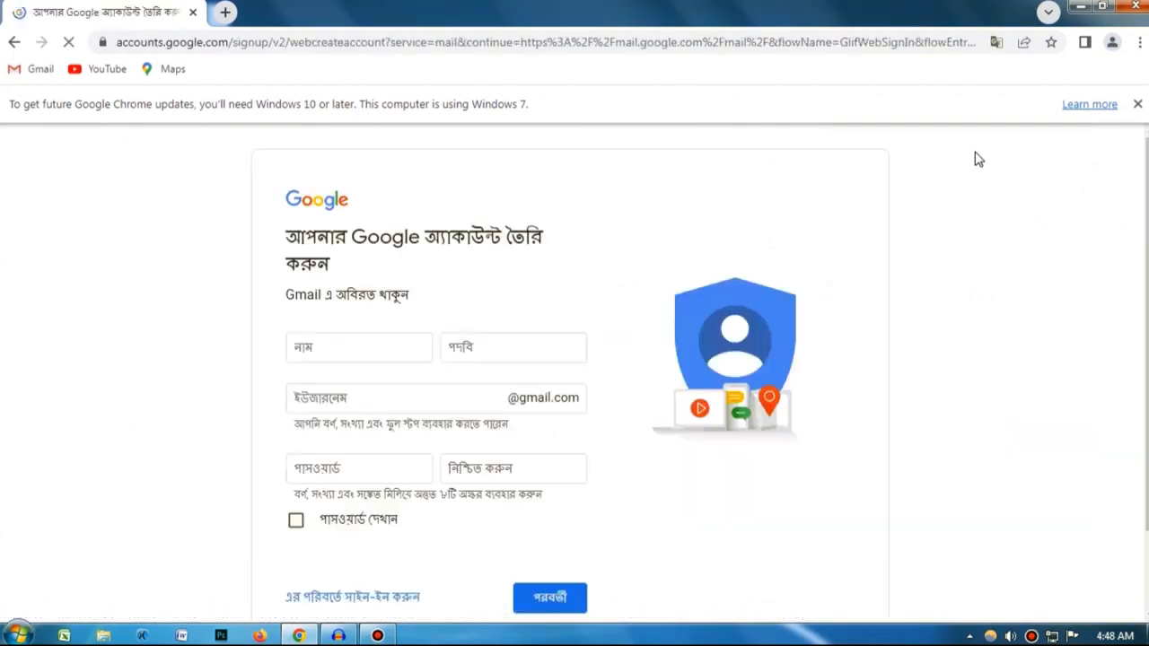
click(15, 42)
scroll(115, 416, down, 2)
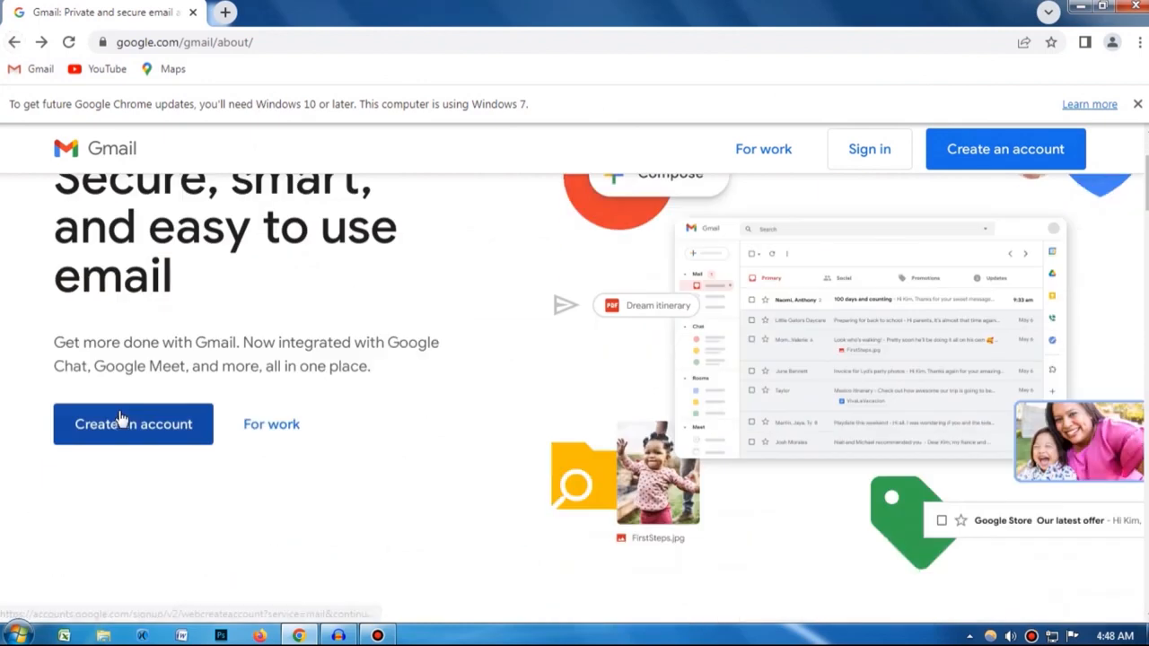
click(117, 426)
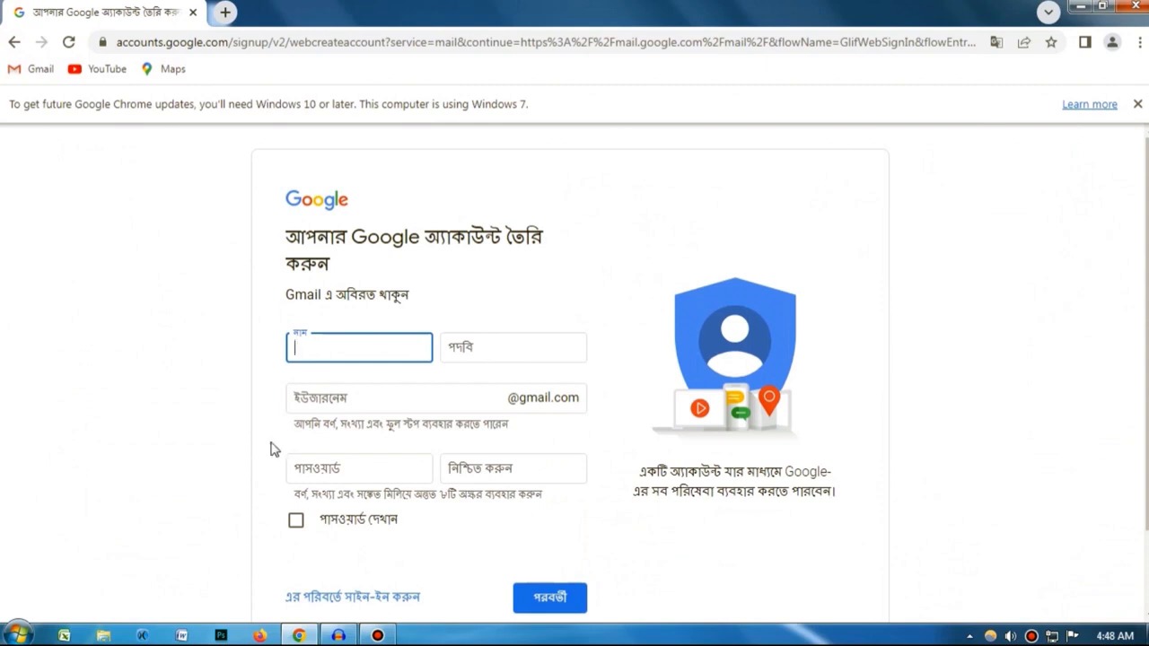
scroll(252, 436, down, 2)
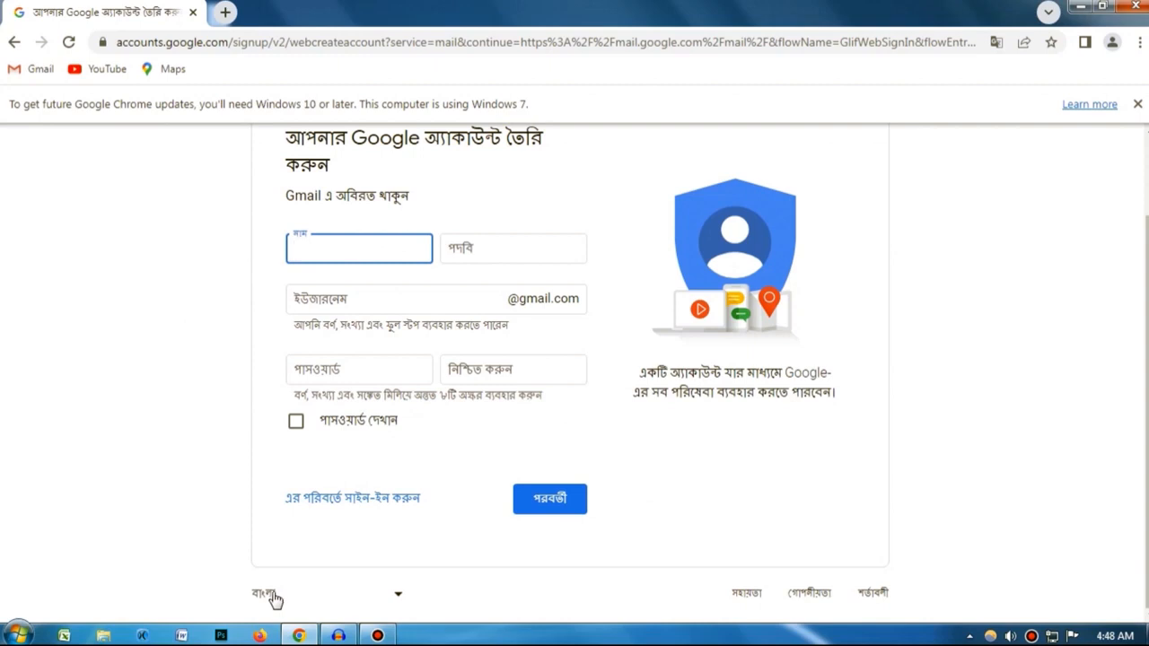
Step: Change the sign-up page language from Bengali to English (United States) in the footer list
click(274, 594)
scroll(269, 422, down, 2)
scroll(270, 422, down, 3)
drag(398, 248, 395, 306)
scroll(354, 254, up, 1)
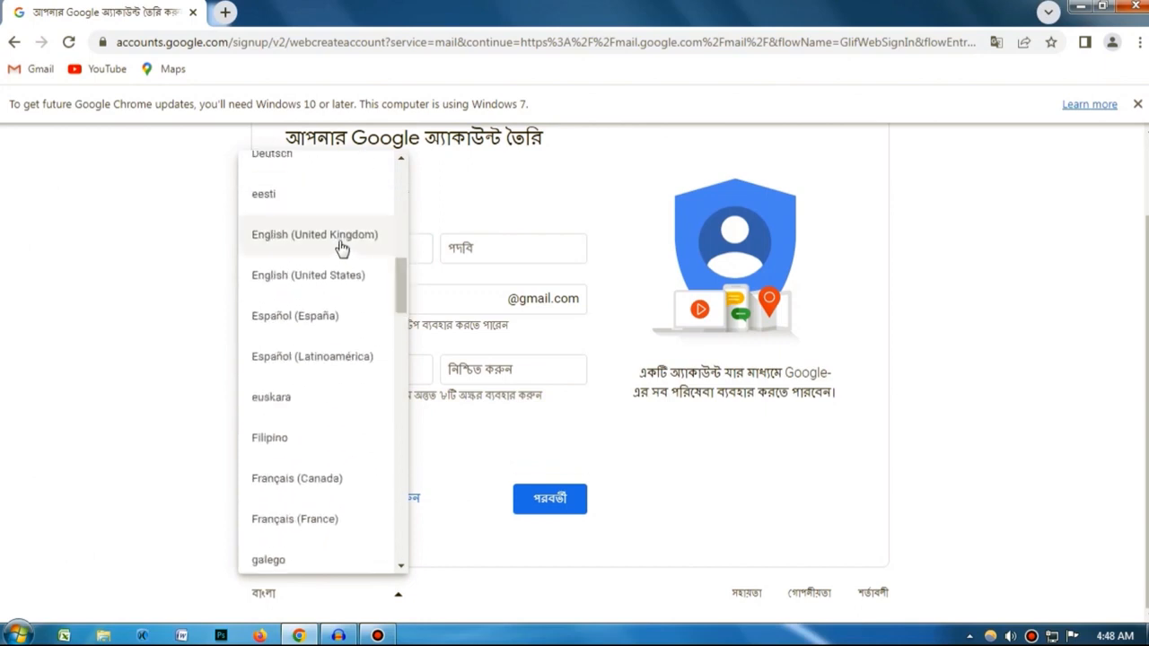
click(321, 283)
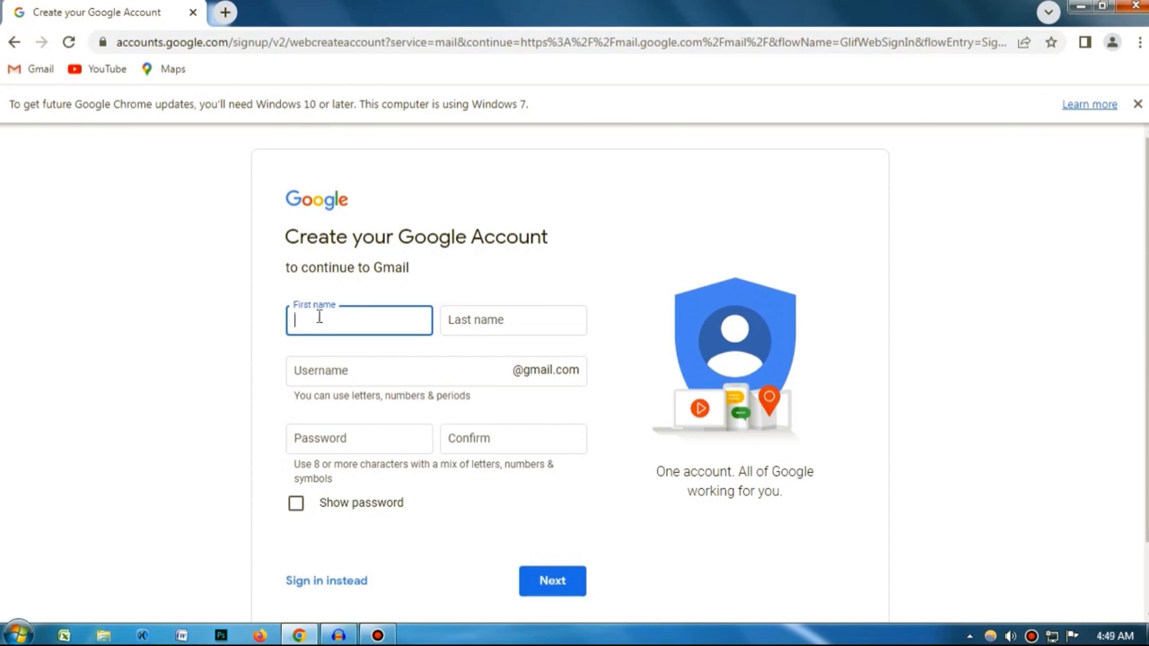
Step: Enter the account holder's first and last name, then type a username based on them
click(505, 315)
drag(354, 323, 254, 318)
click(256, 319)
click(486, 325)
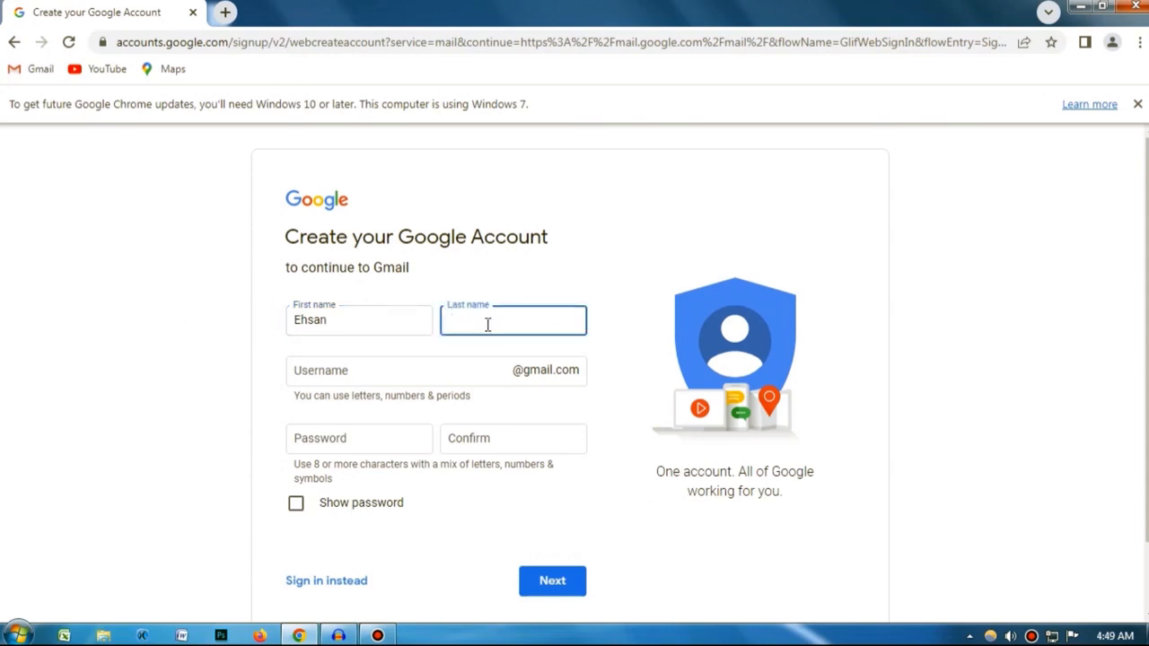
click(381, 365)
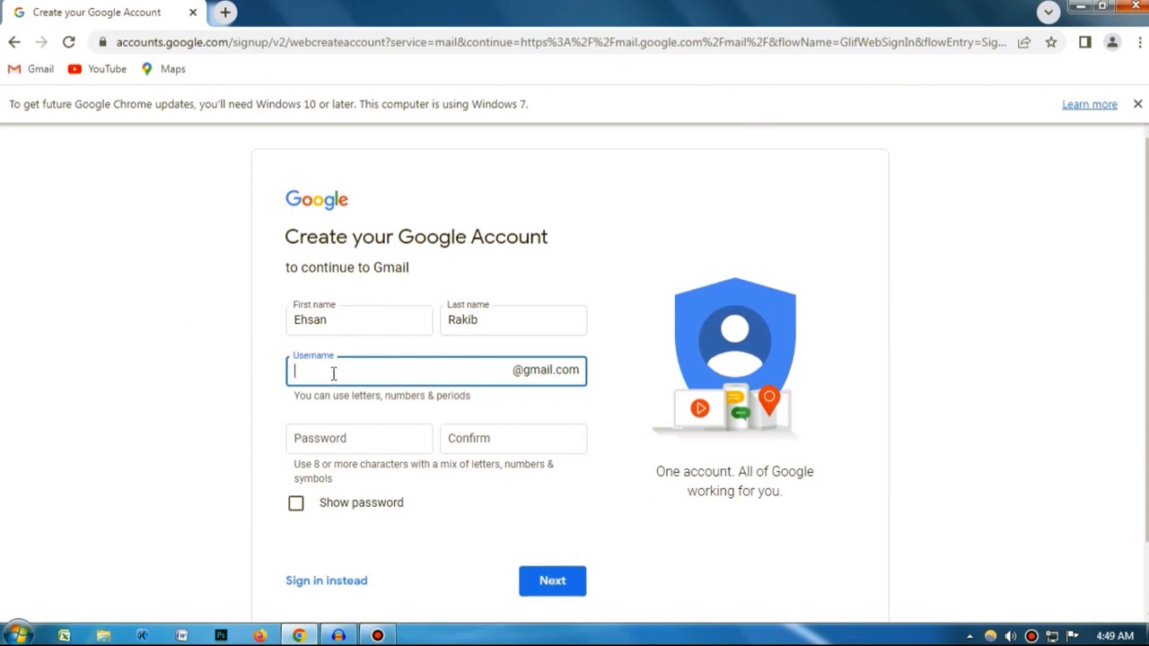
Step: Add digits to the taken username until Google no longer flags it as taken
click(225, 386)
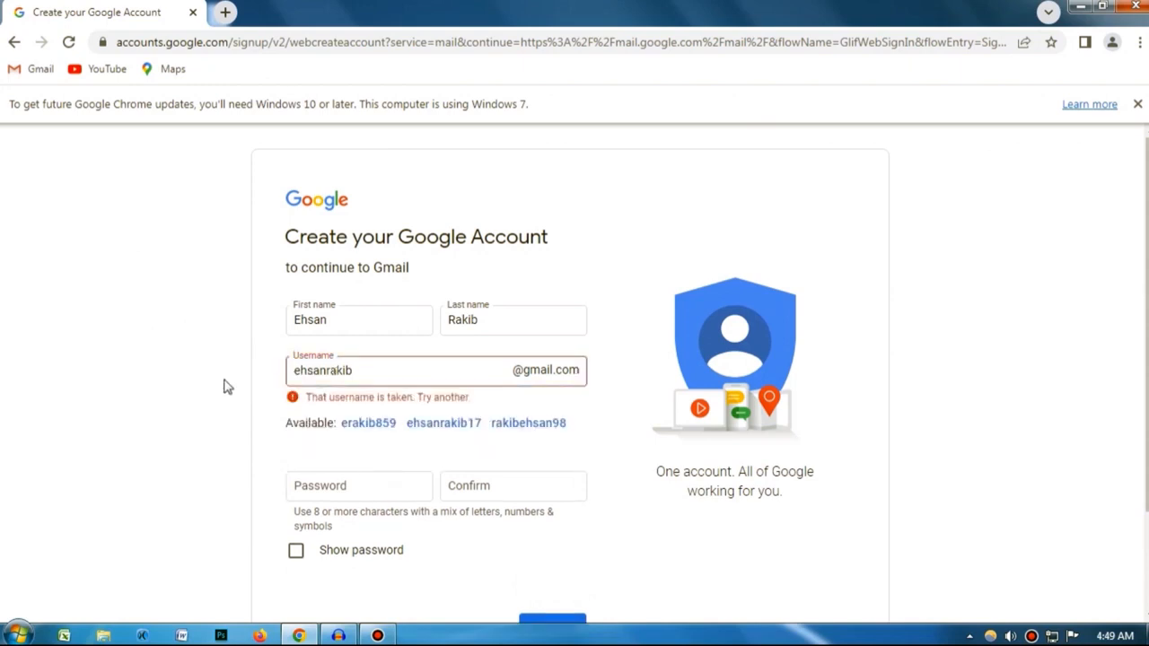
click(367, 372)
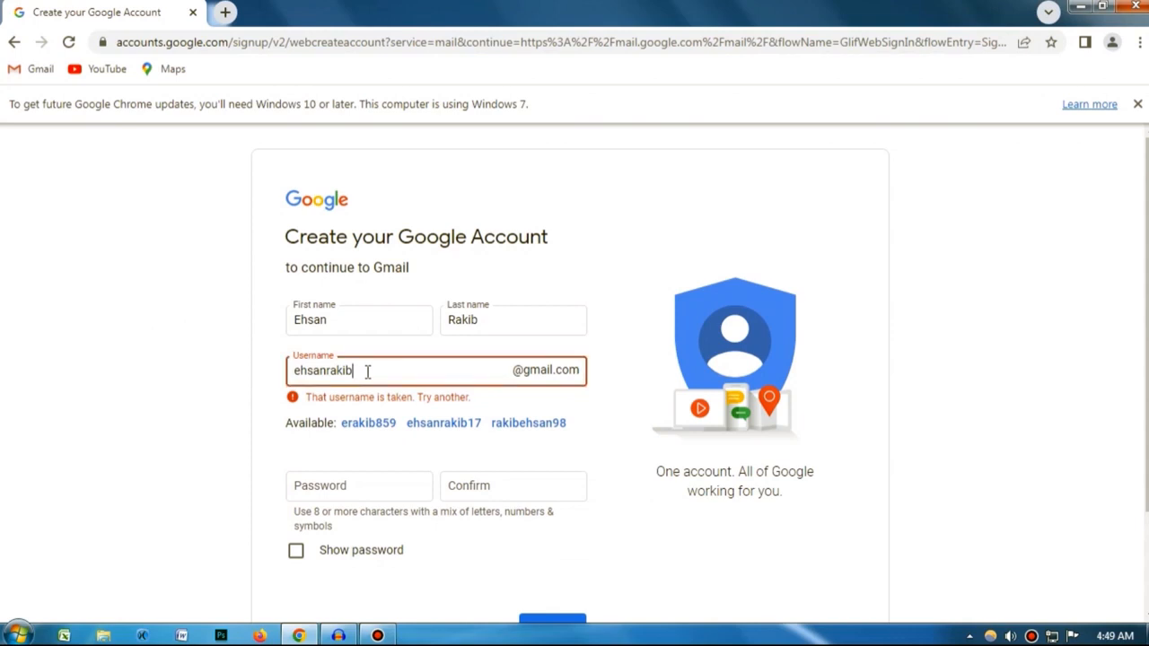
text(57)
click(172, 328)
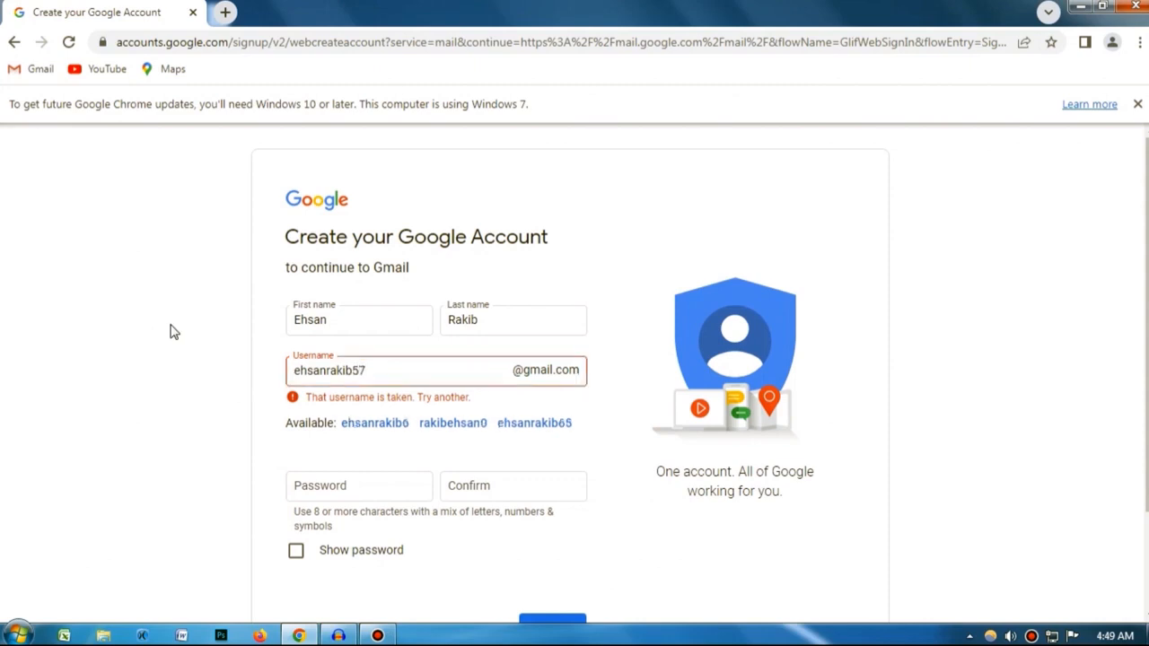
click(398, 374)
drag(354, 372, 461, 370)
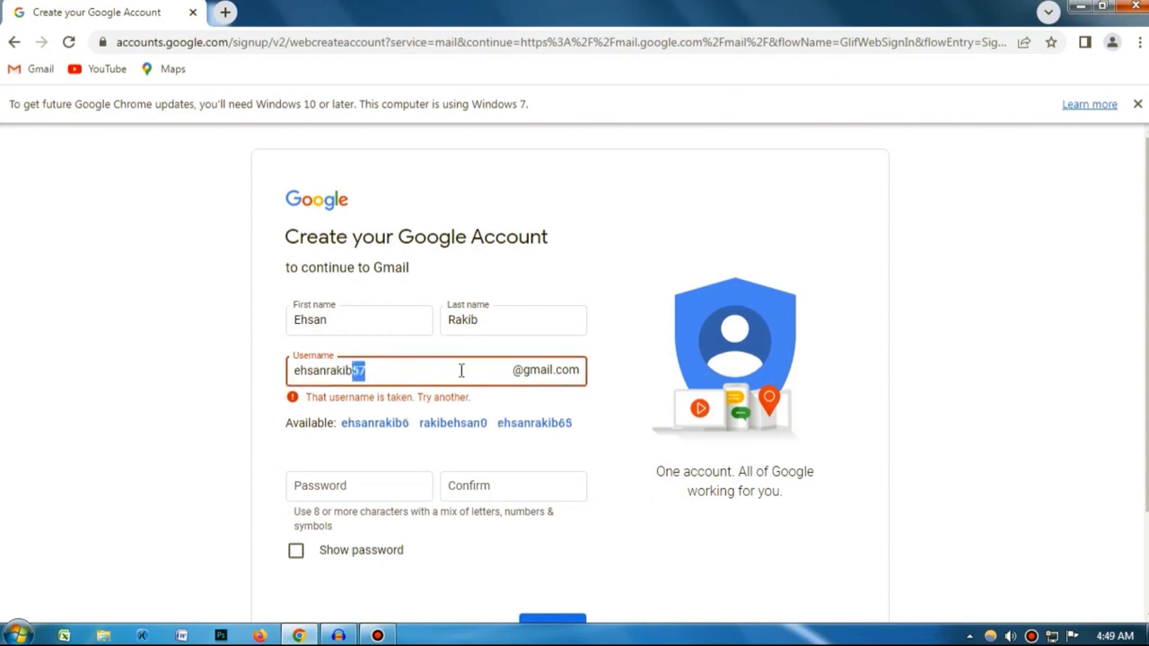
click(643, 319)
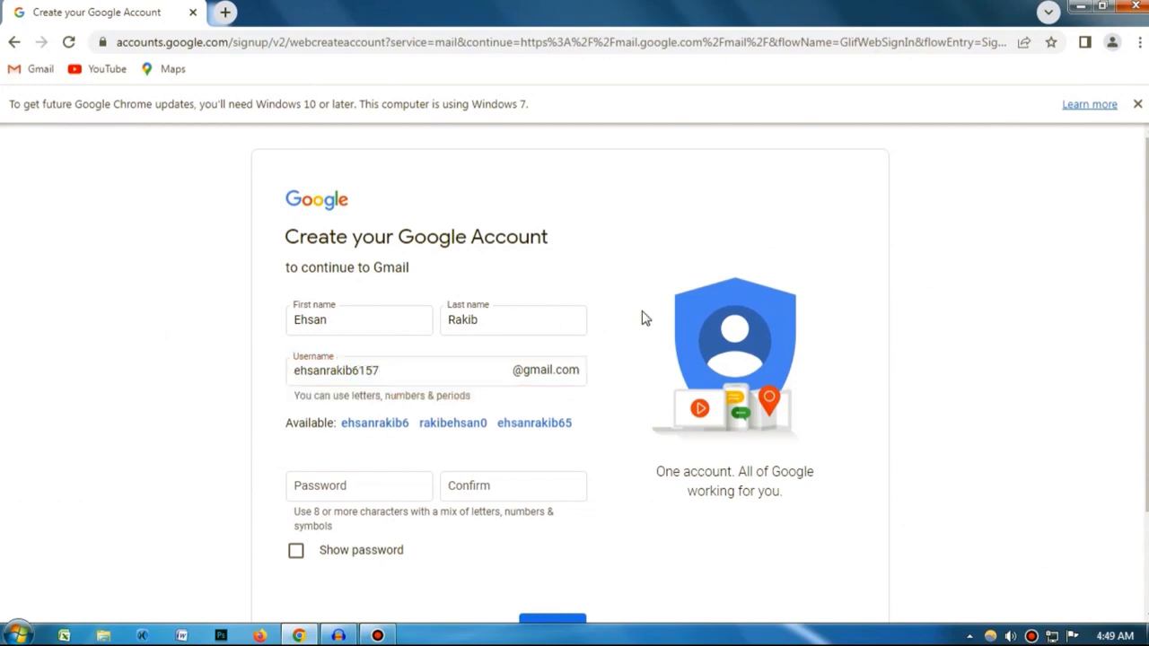
scroll(632, 329, down, 3)
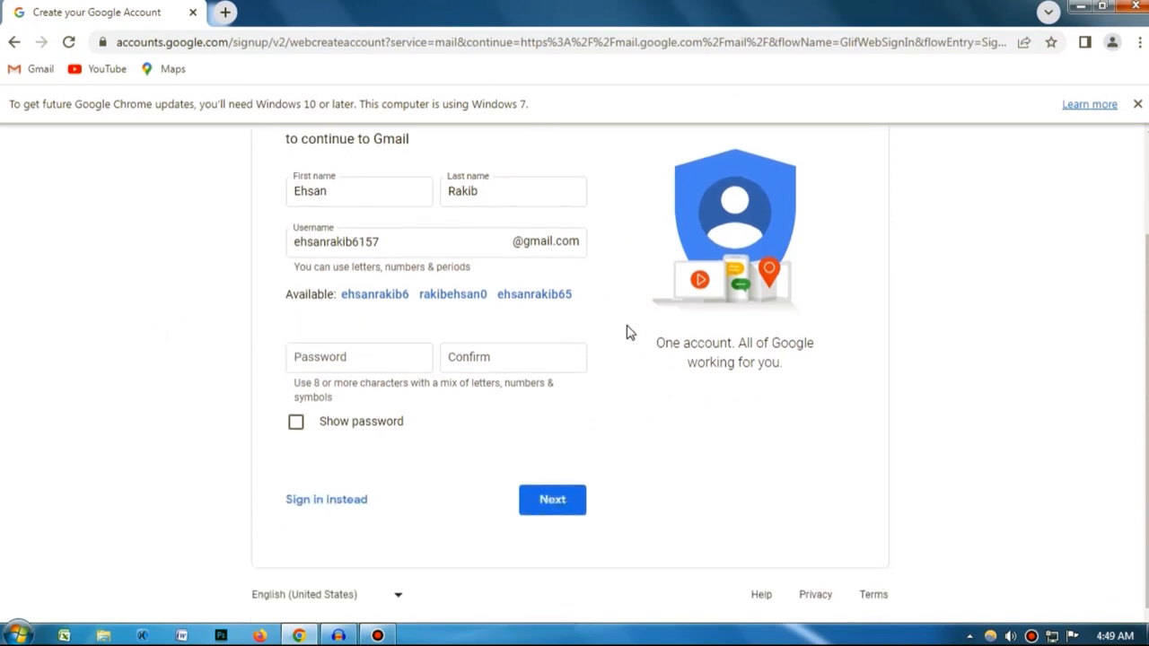
Step: Enter and confirm the account password, then submit the form with Next
click(380, 358)
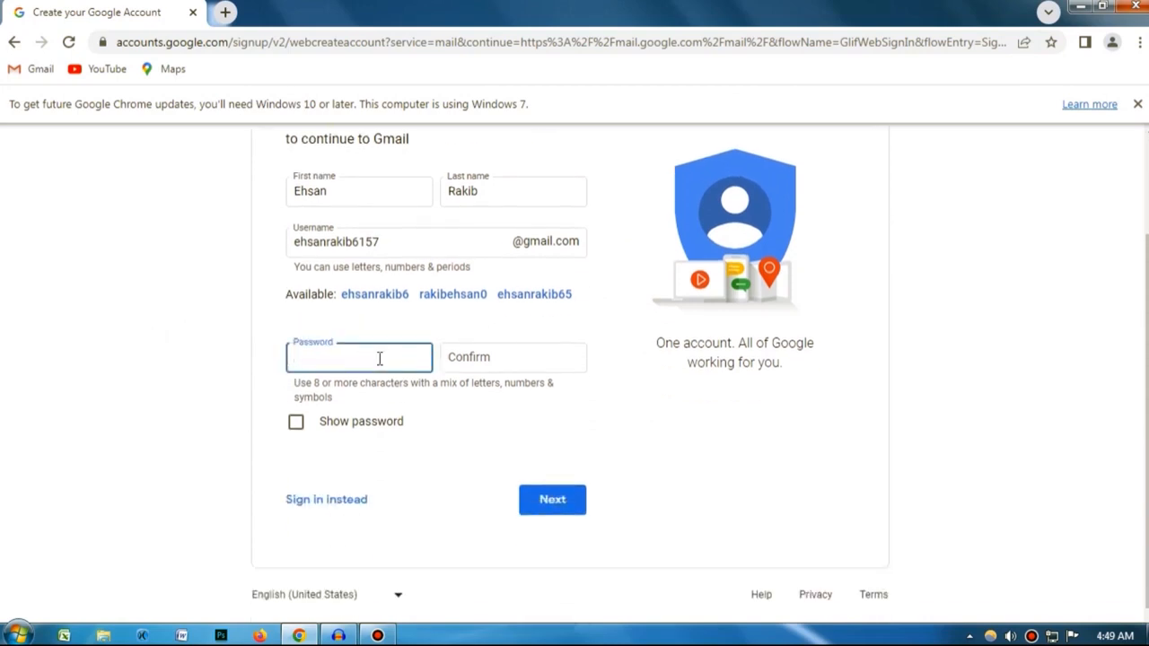
text(***********)
click(455, 355)
text(******)
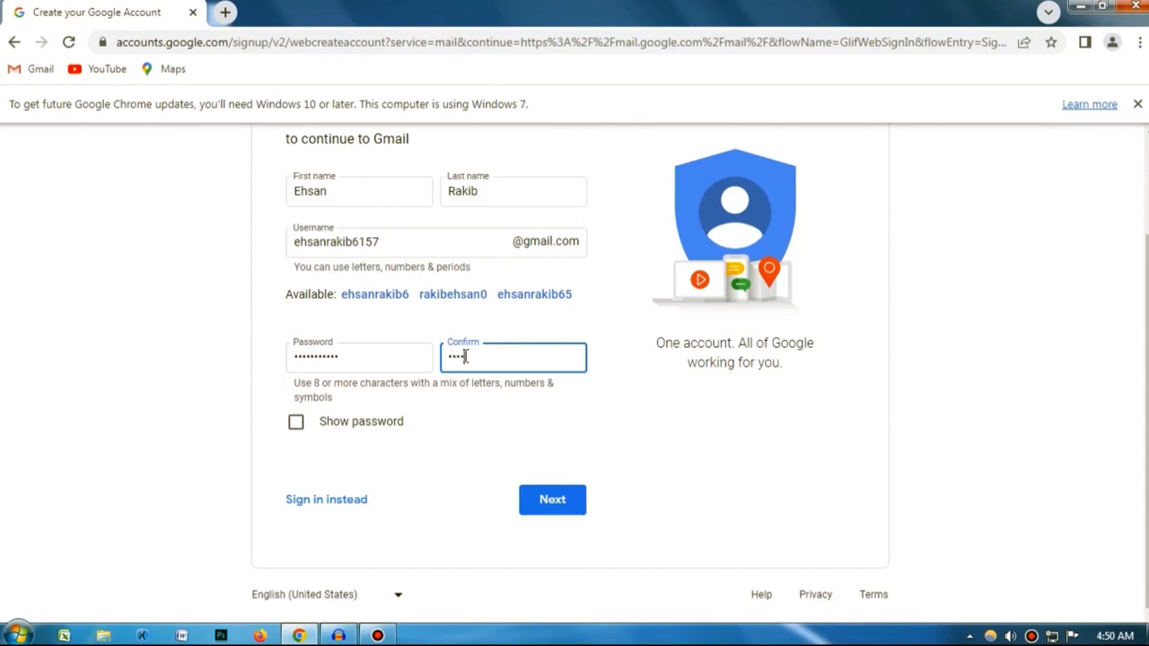
text(*****)
click(550, 514)
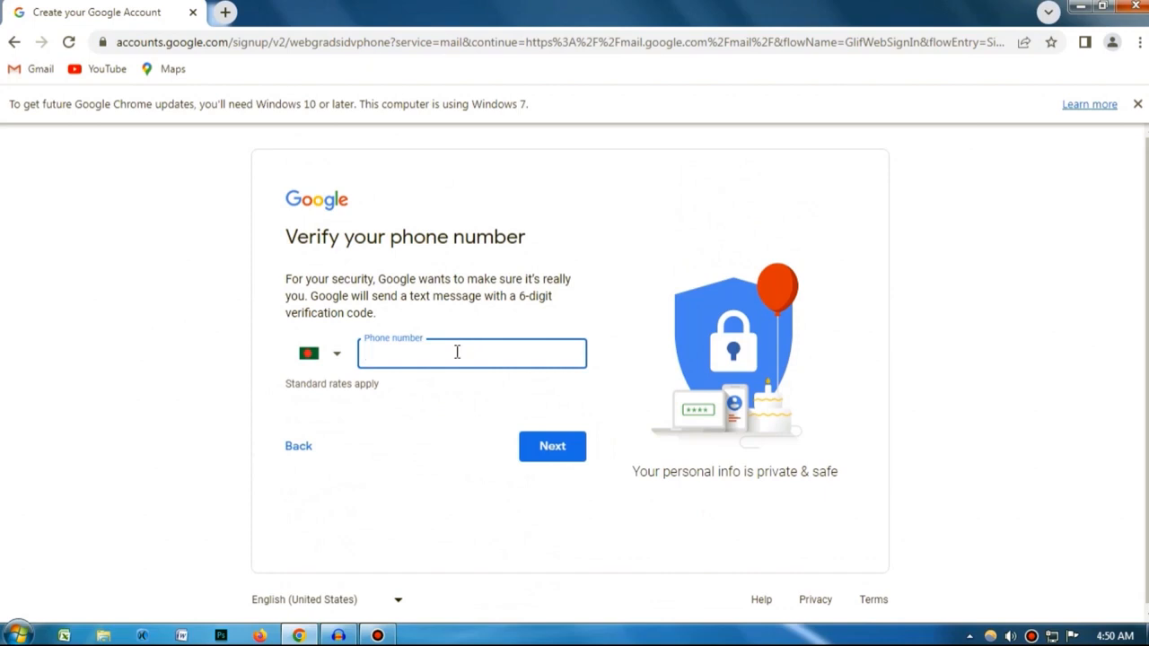
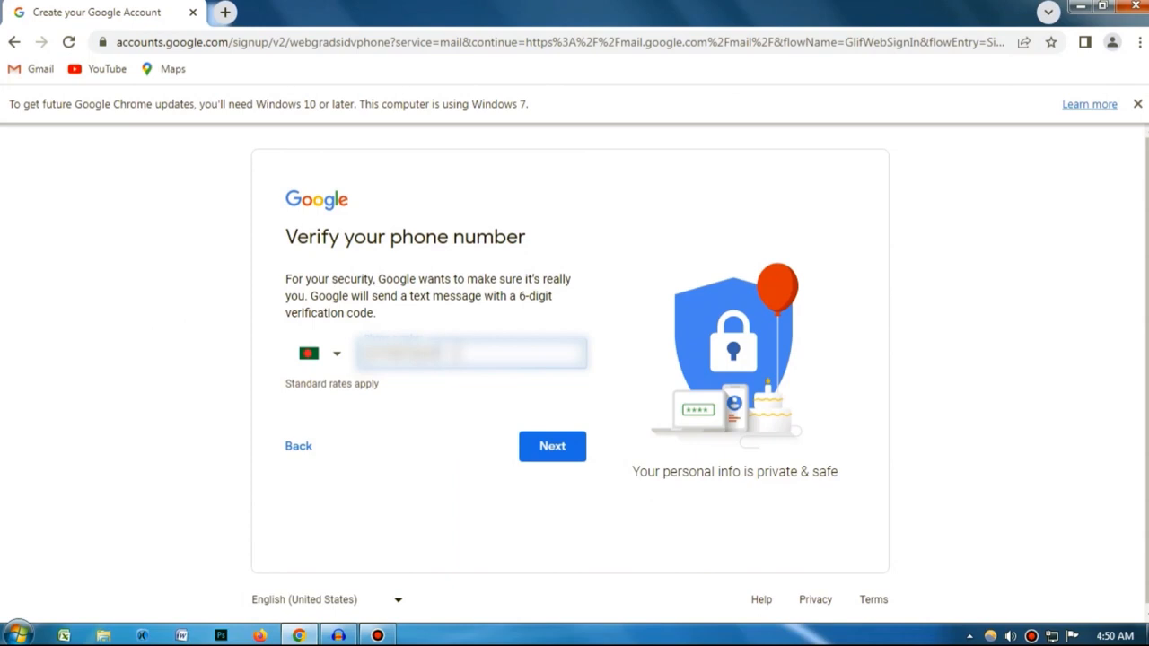
Step: Submit the phone number and verify it with the 6-digit code received by text
click(570, 456)
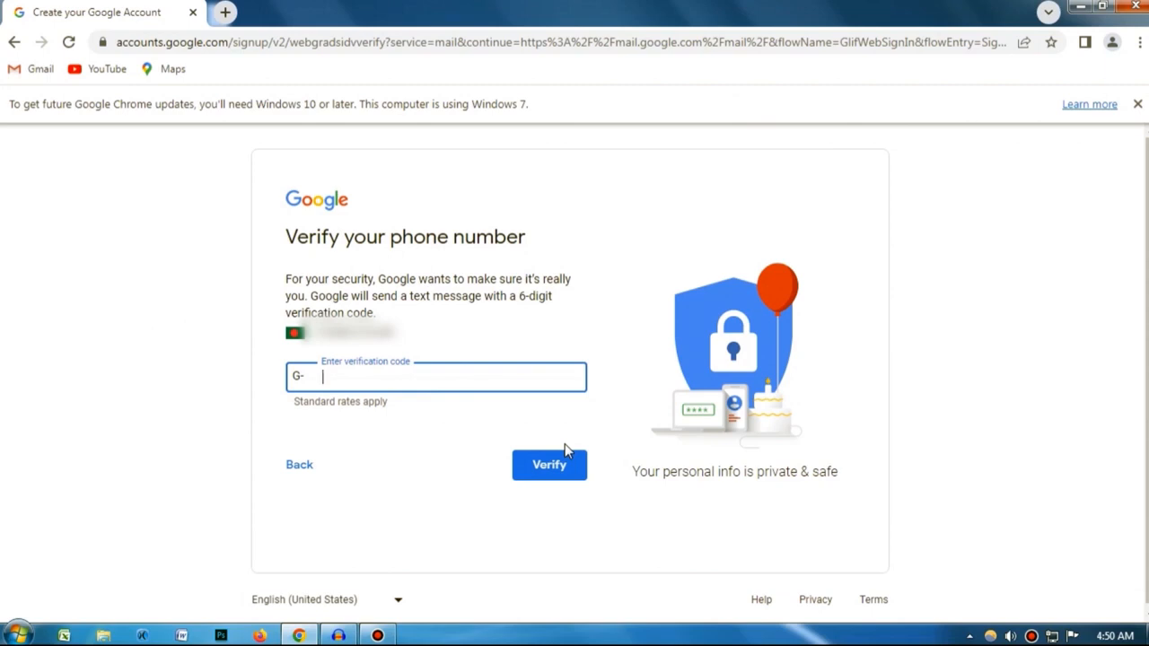
click(579, 468)
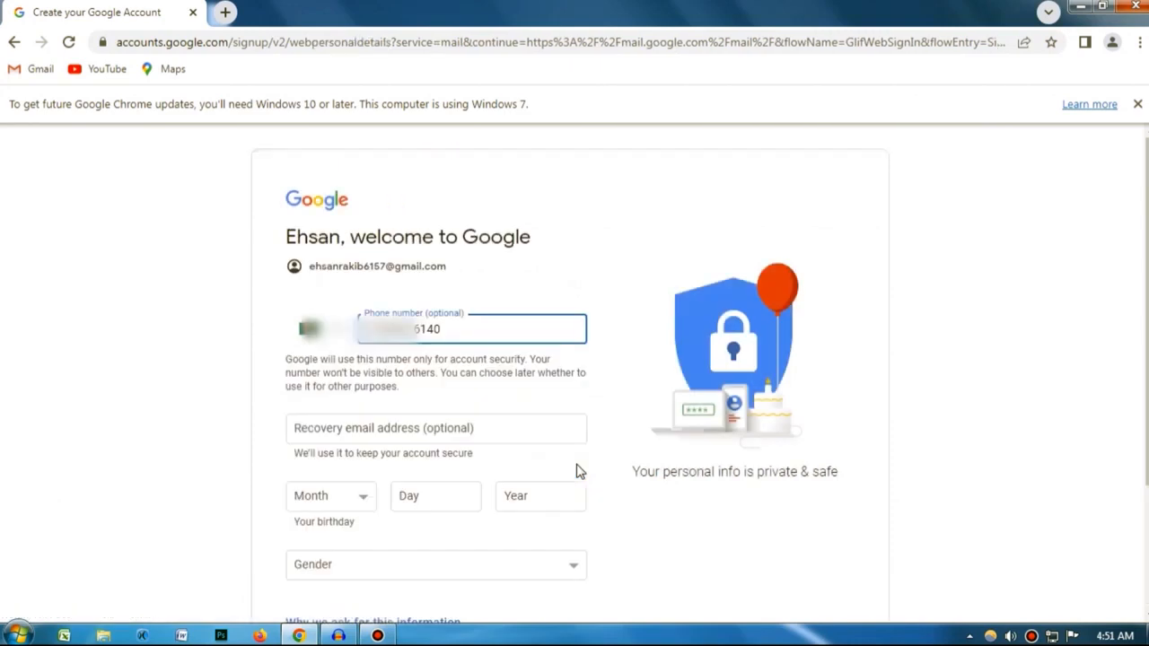
Step: Type the recovery email address in the optional field below the phone number
click(490, 427)
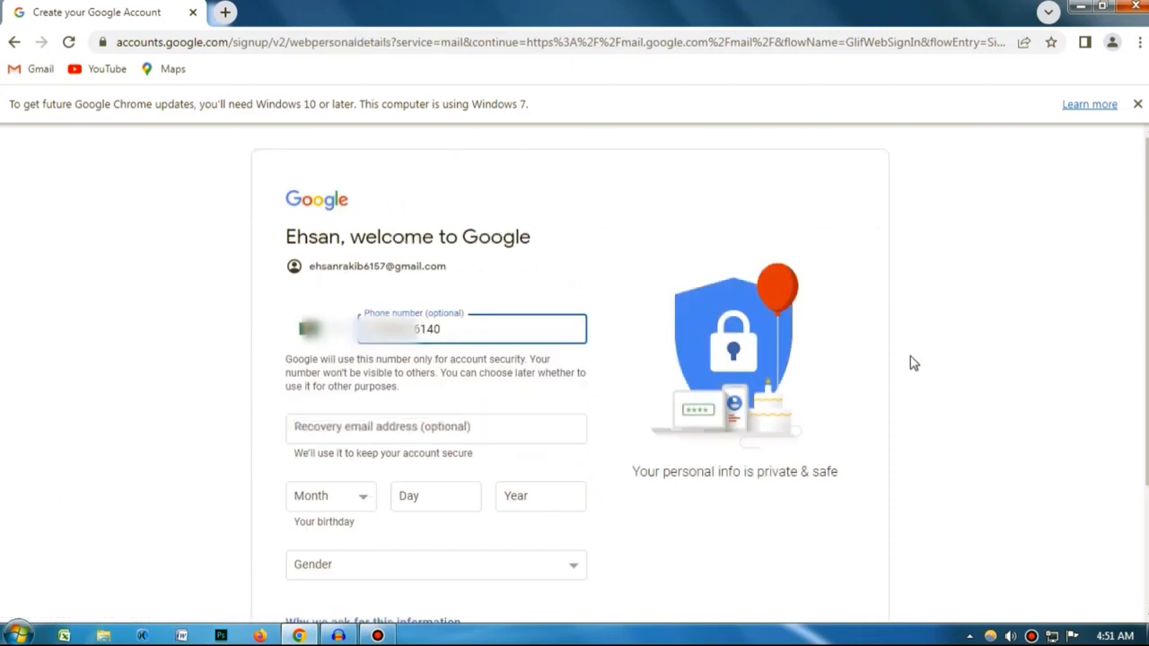
click(496, 430)
scroll(449, 438, down, 1)
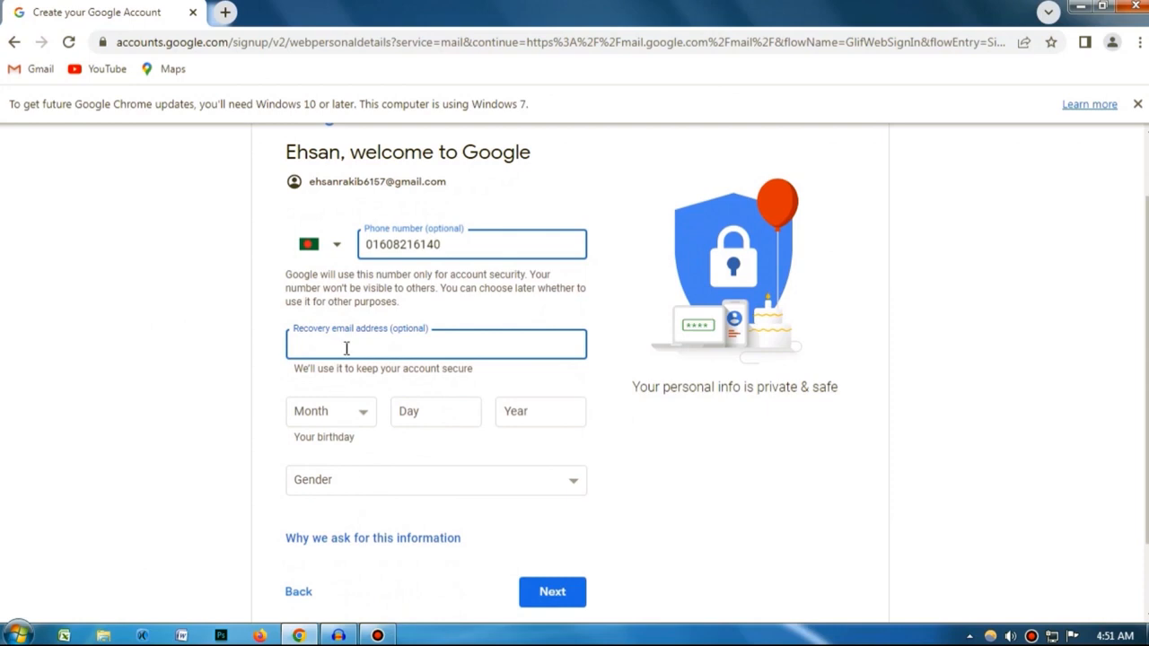
scroll(349, 340, up, 1)
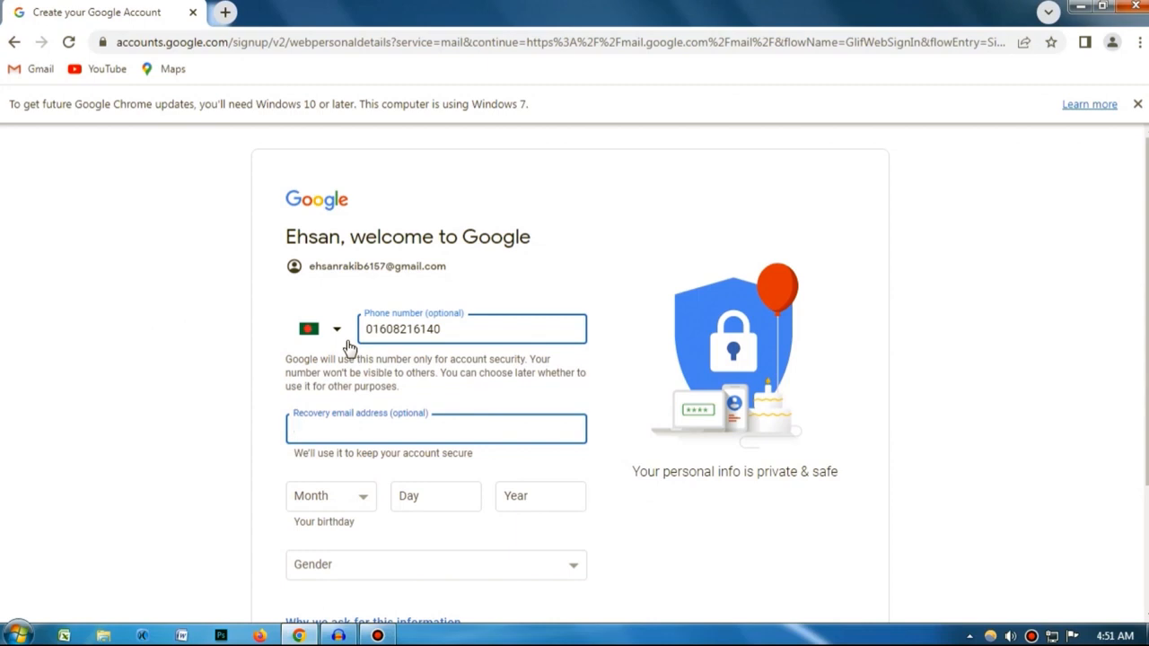
drag(464, 327, 359, 329)
click(363, 432)
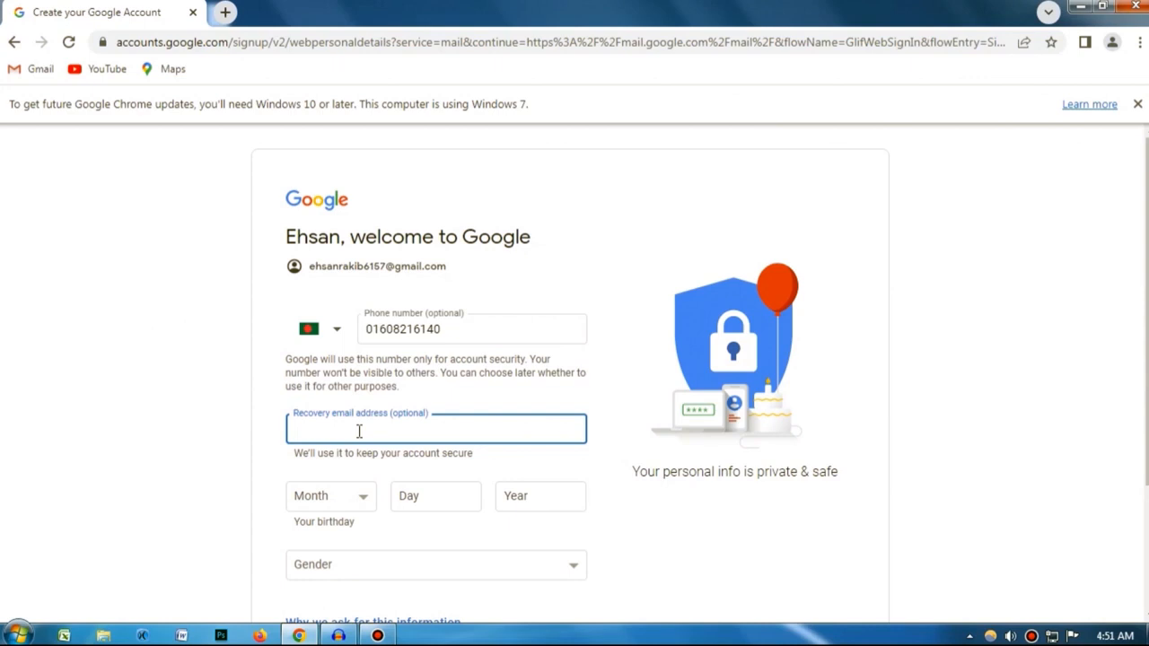
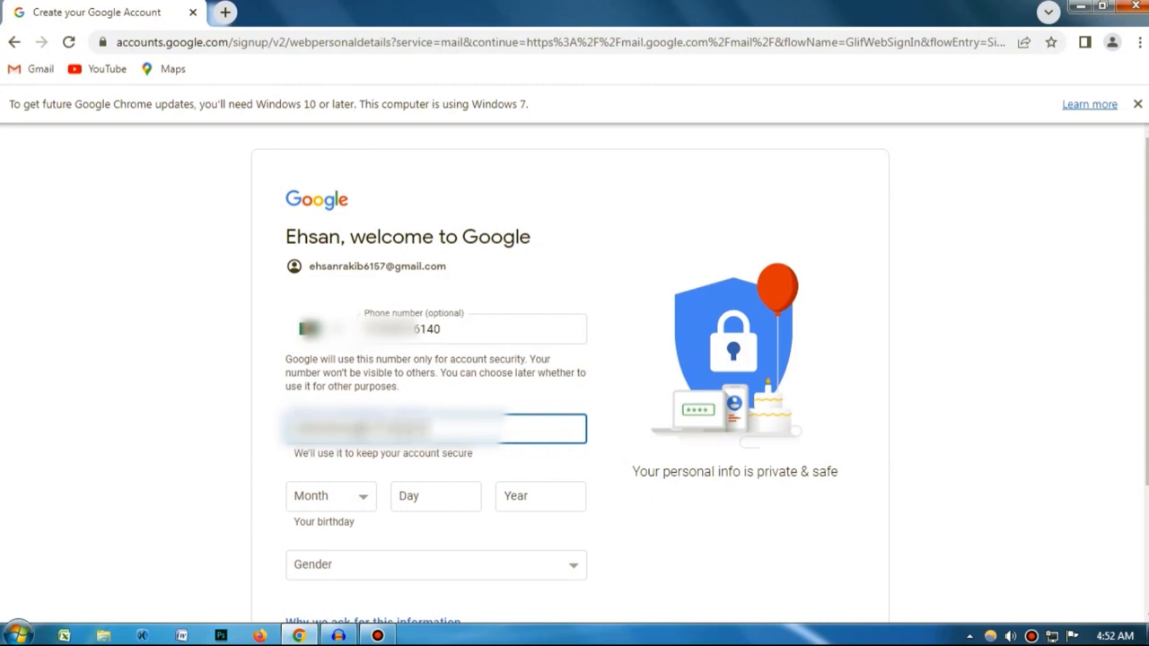
Step: Enter birthday January 1, 1999 and gender Male, then continue
scroll(302, 387, down, 1)
click(352, 422)
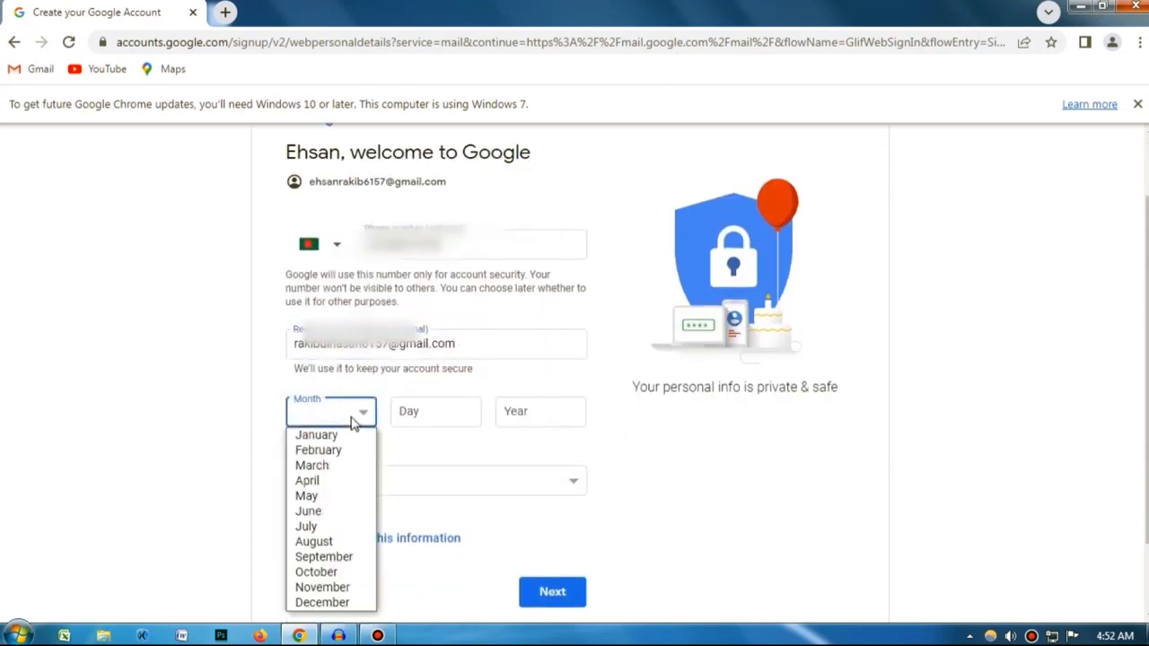
click(344, 436)
click(438, 401)
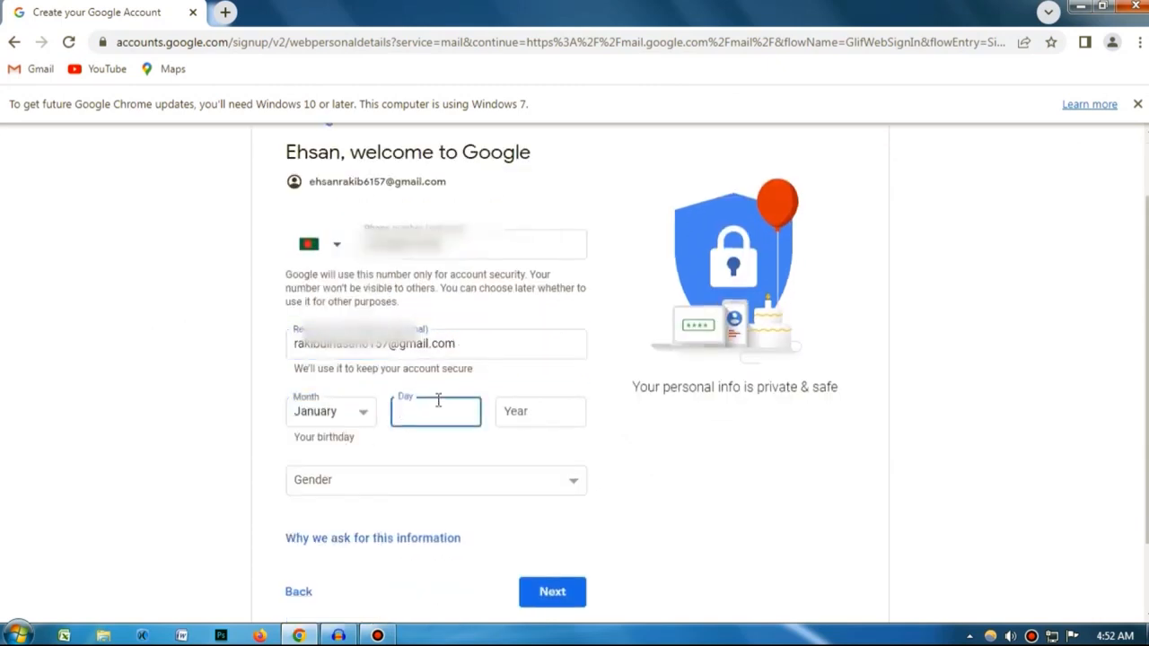
text(1)
click(531, 413)
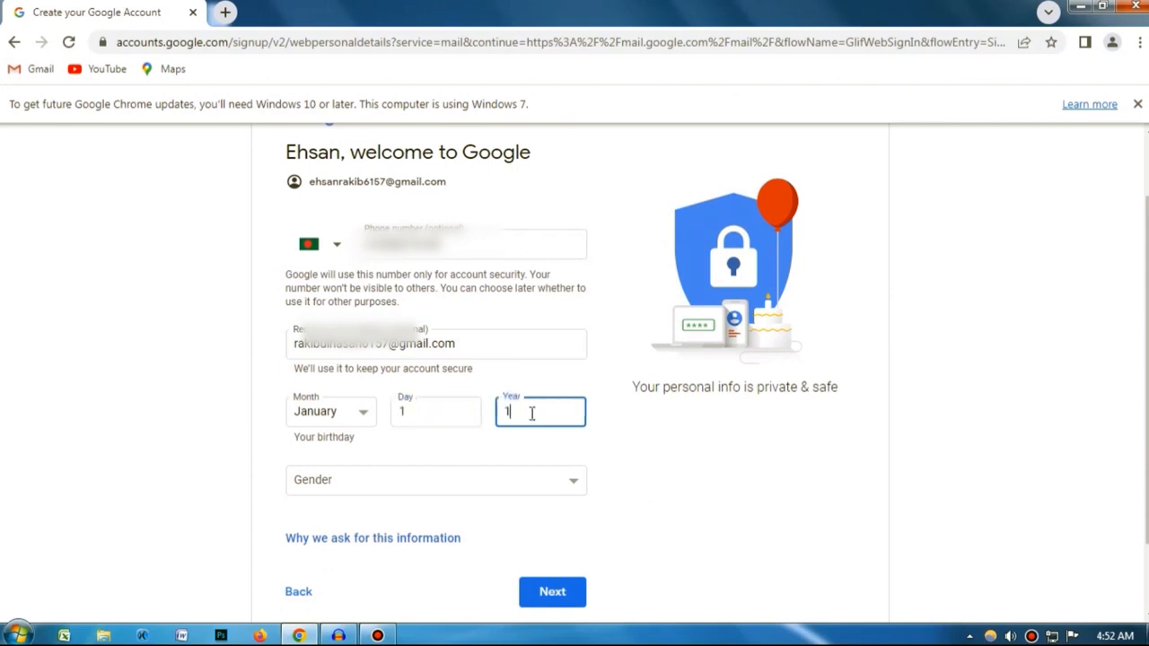
click(398, 491)
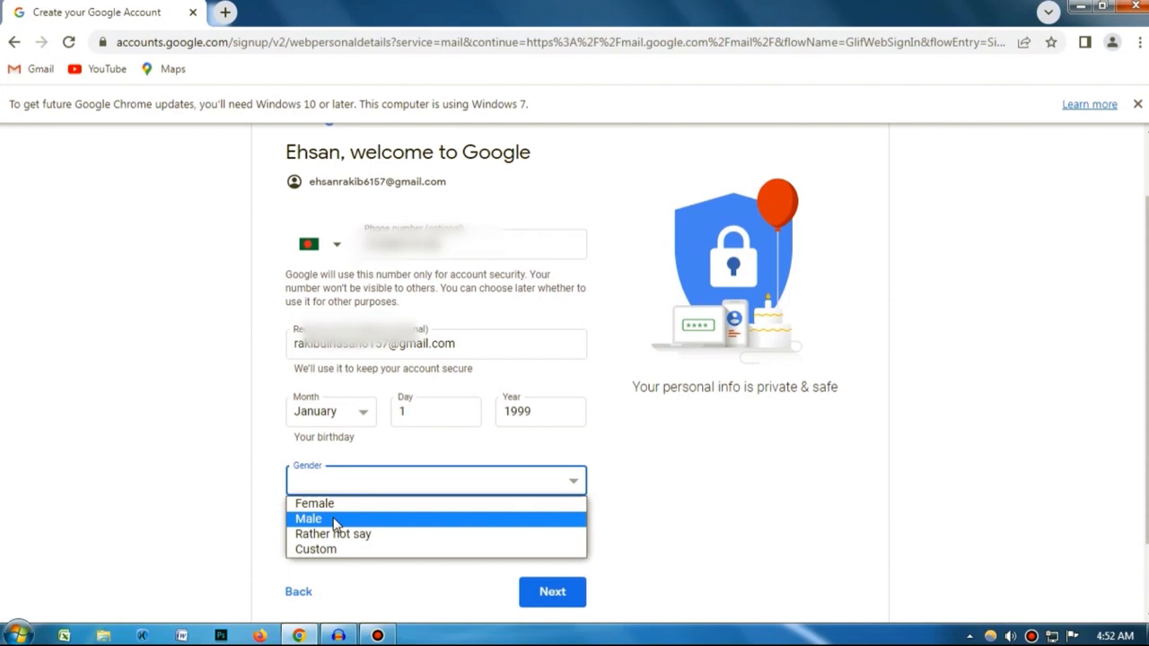
click(333, 520)
click(545, 592)
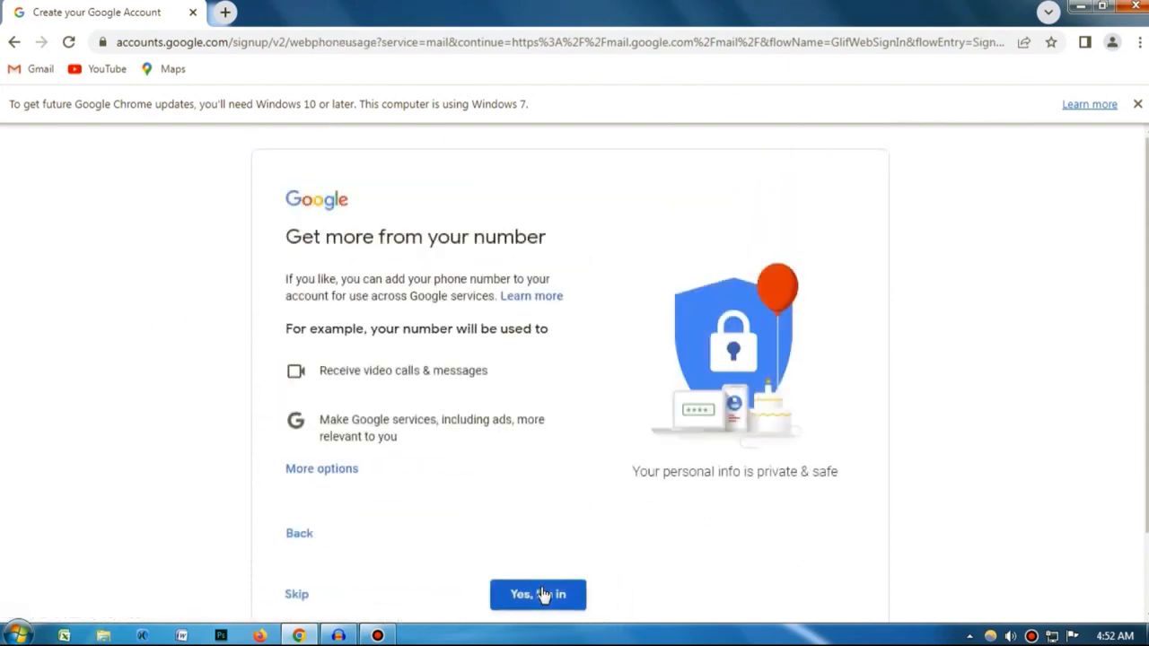
Step: Accept using the phone number across Google services with "Yes, I'm in"
scroll(505, 460, down, 1)
scroll(505, 462, up, 1)
scroll(505, 464, down, 1)
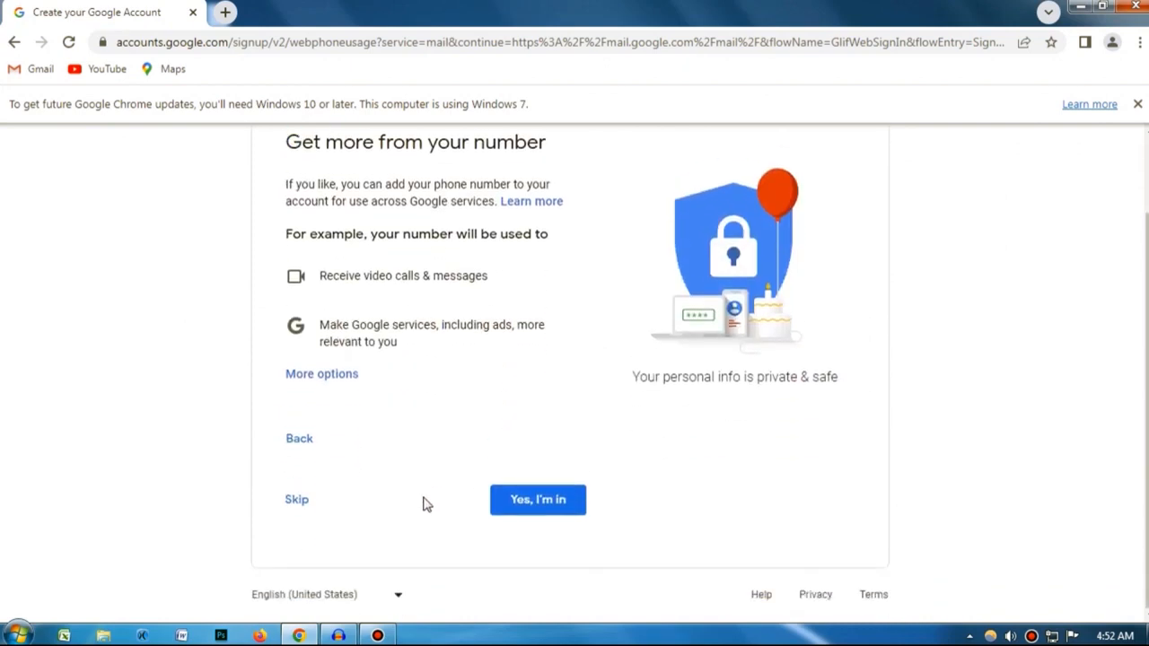
scroll(392, 221, up, 1)
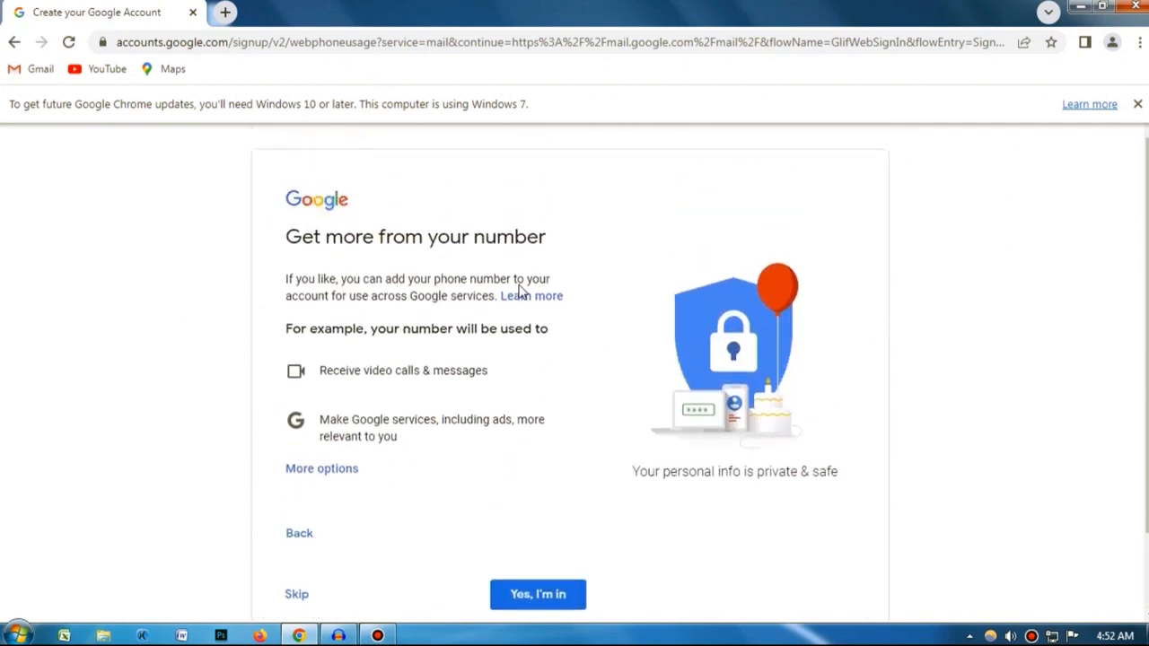
scroll(440, 375, down, 1)
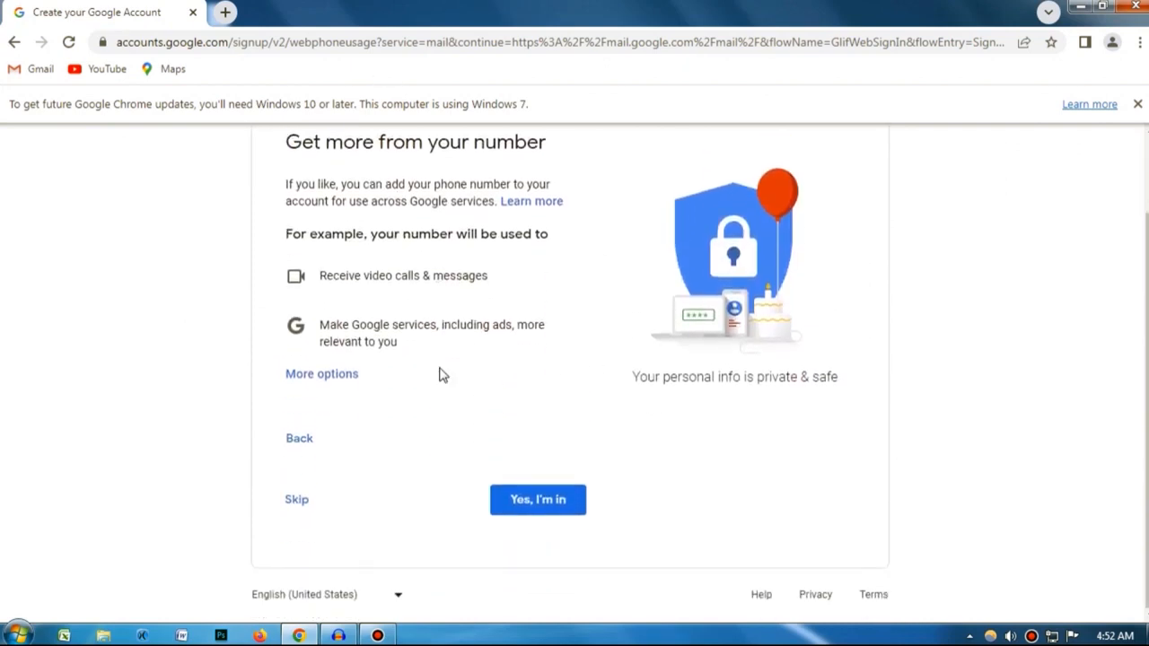
click(529, 504)
Step: Read through the Privacy and Terms and accept them with "I agree"
scroll(475, 449, down, 4)
scroll(476, 448, down, 7)
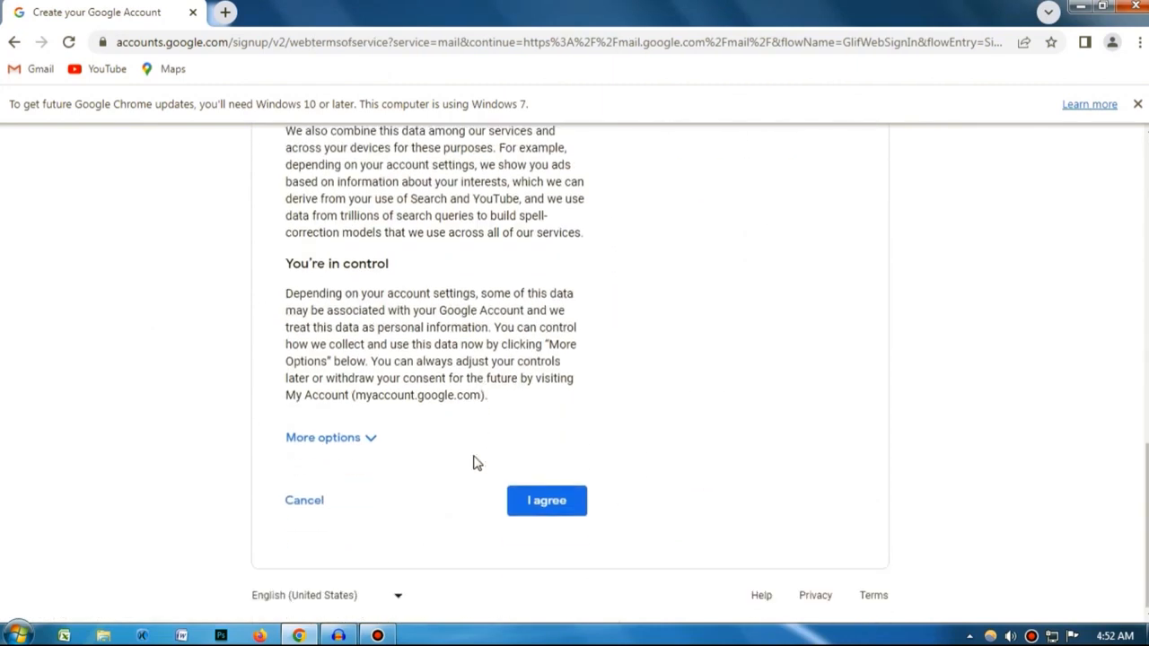
scroll(440, 377, up, 4)
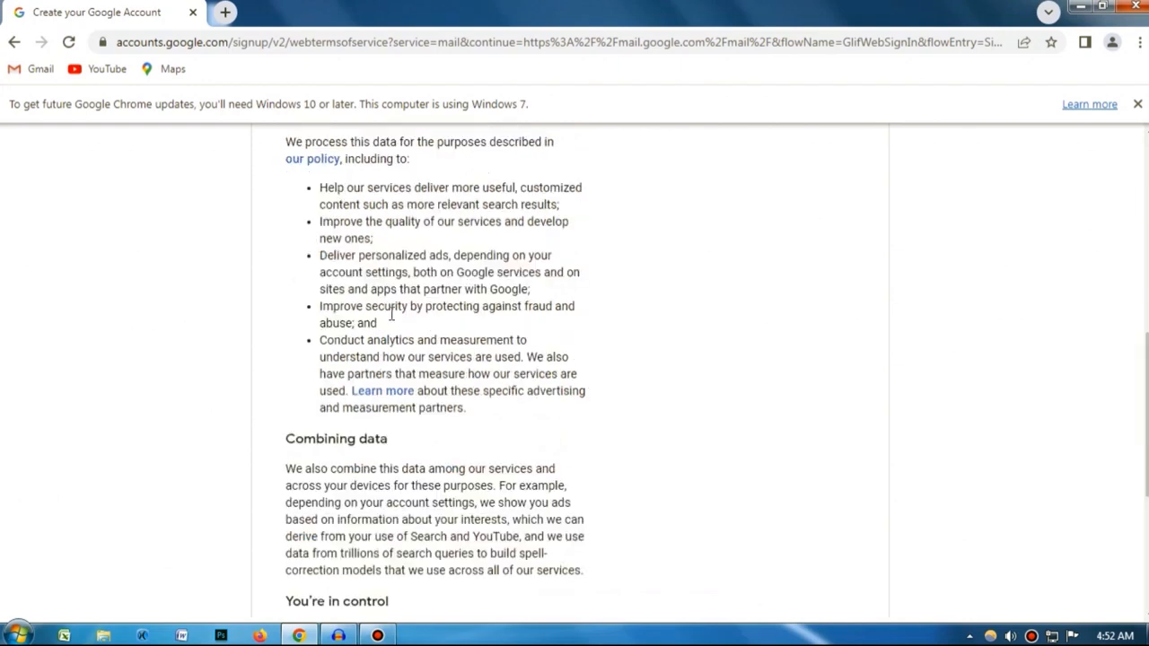
scroll(328, 271, up, 6)
scroll(350, 244, down, 5)
scroll(410, 385, down, 5)
click(528, 499)
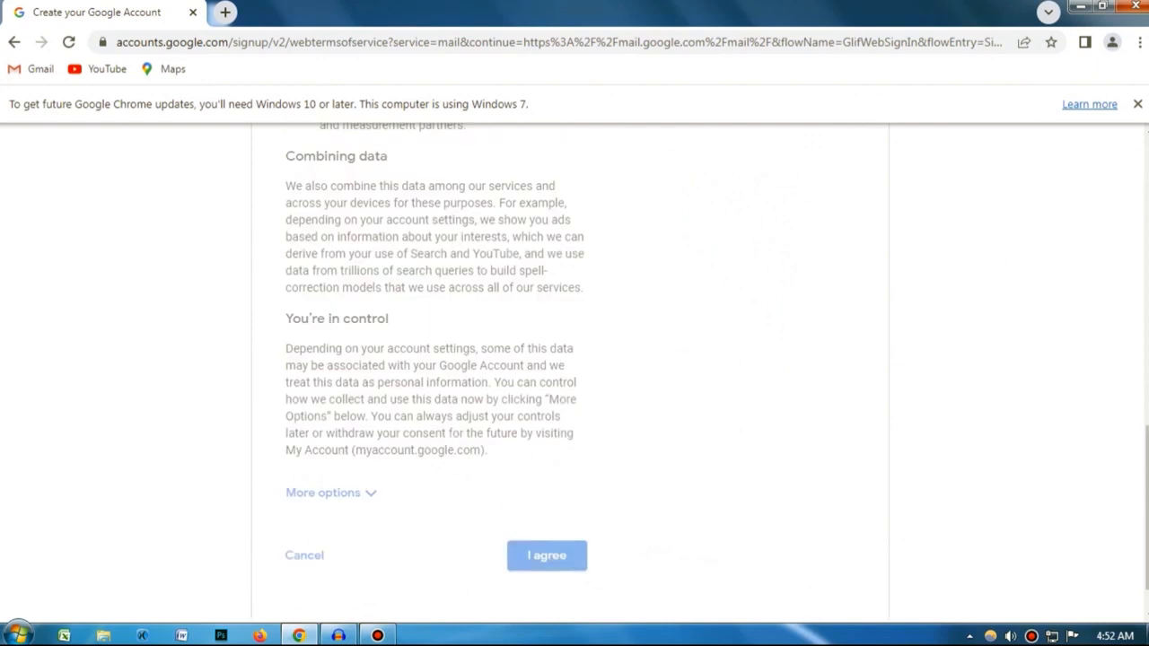
Step: Dismiss the Chrome update notice and the Chat and Meet prompt, then show the account panel
click(1136, 105)
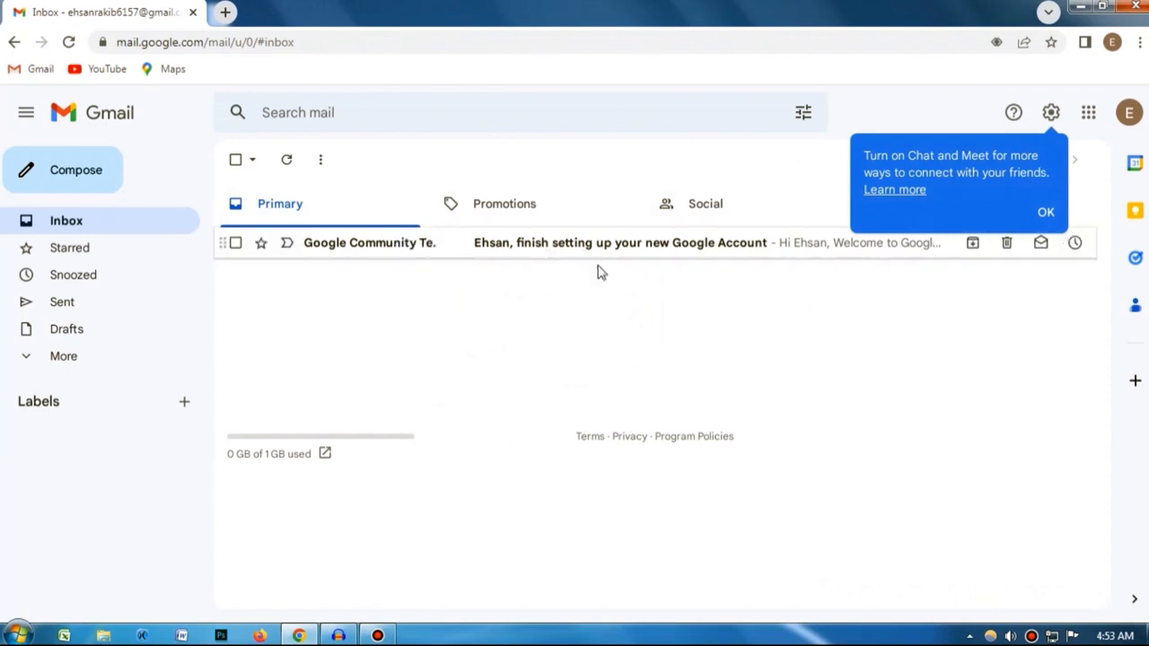
click(1046, 211)
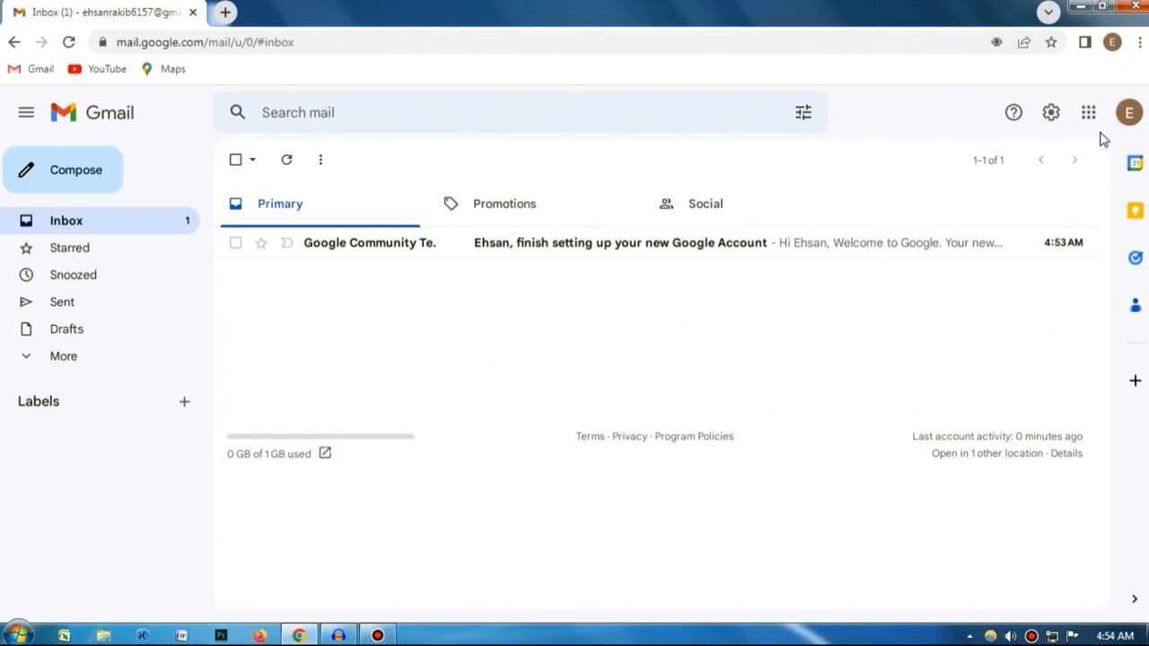
click(1129, 117)
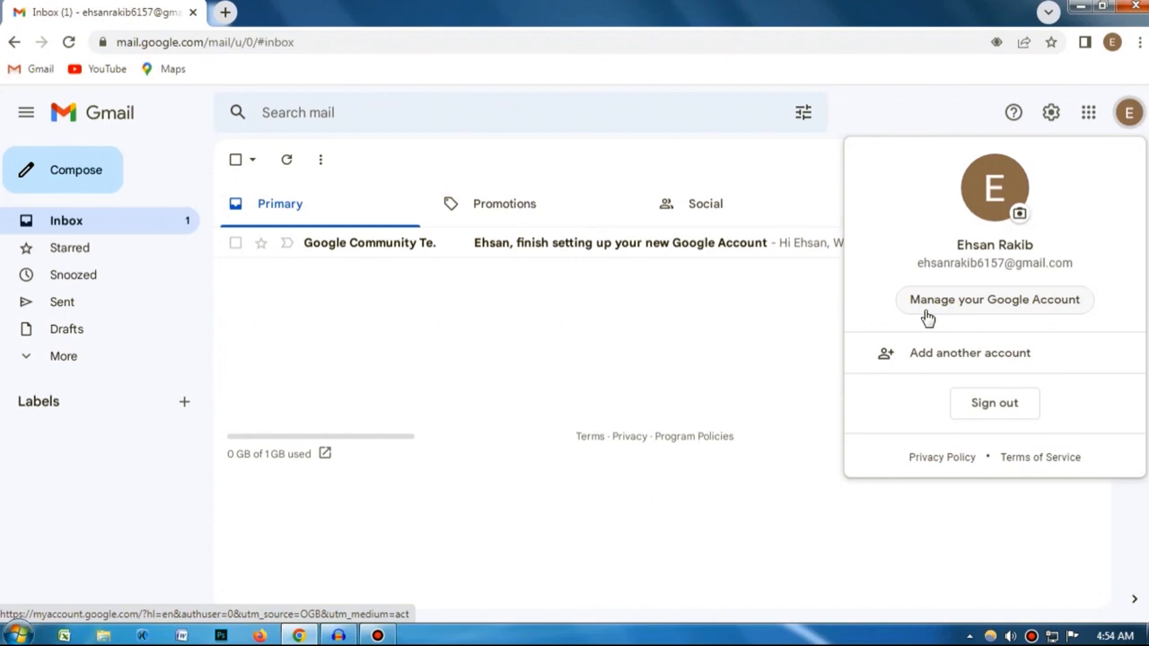
Step: Go to Google Account's Personal info page and bring up the profile picture options
click(978, 311)
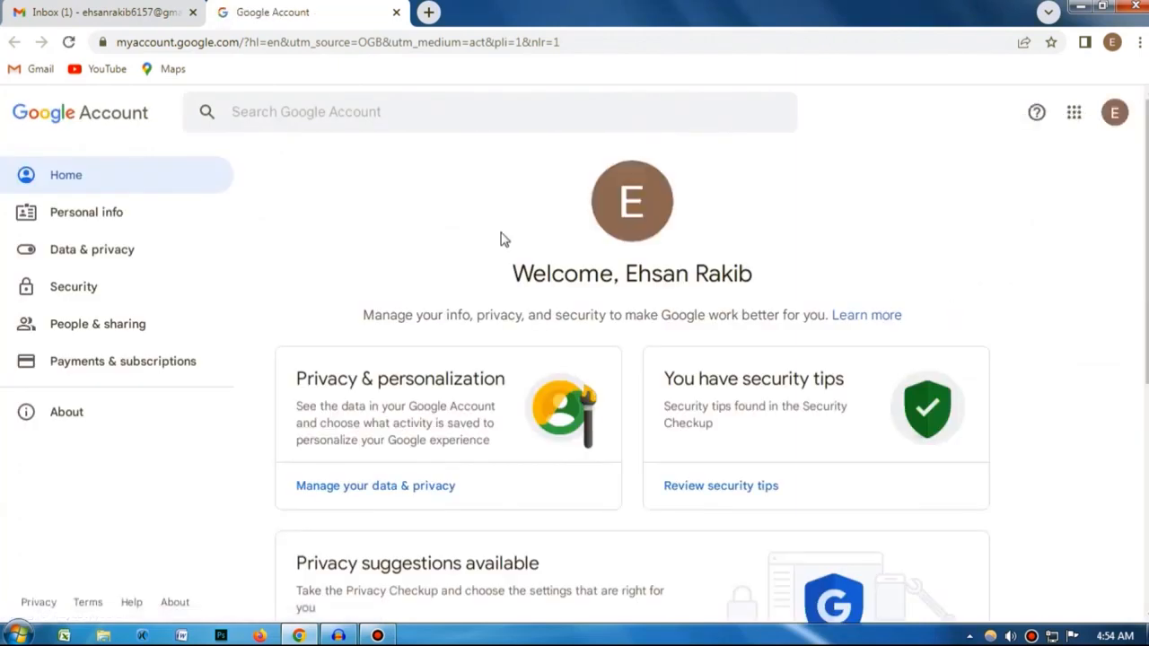
click(103, 227)
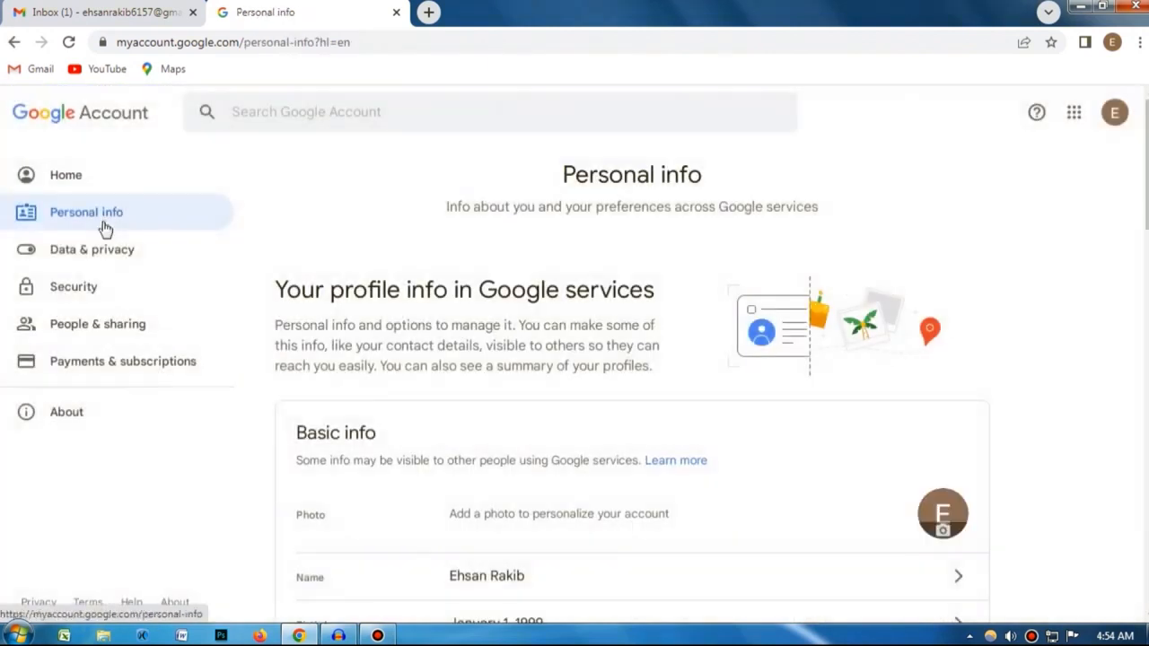
scroll(617, 310, down, 1)
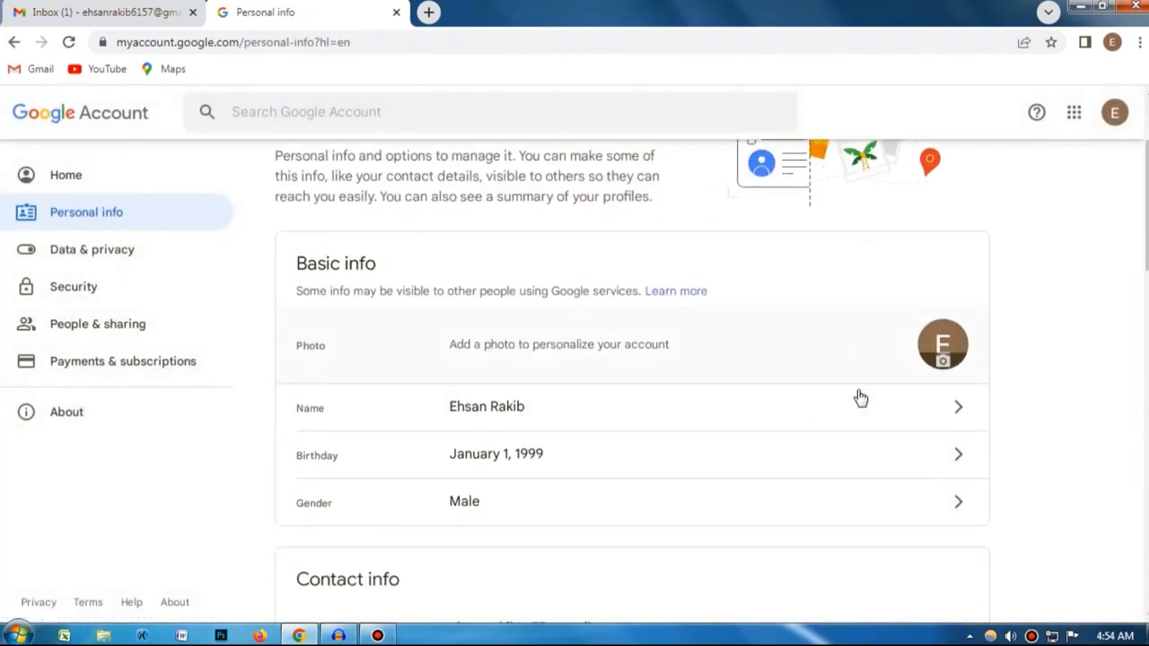
click(943, 364)
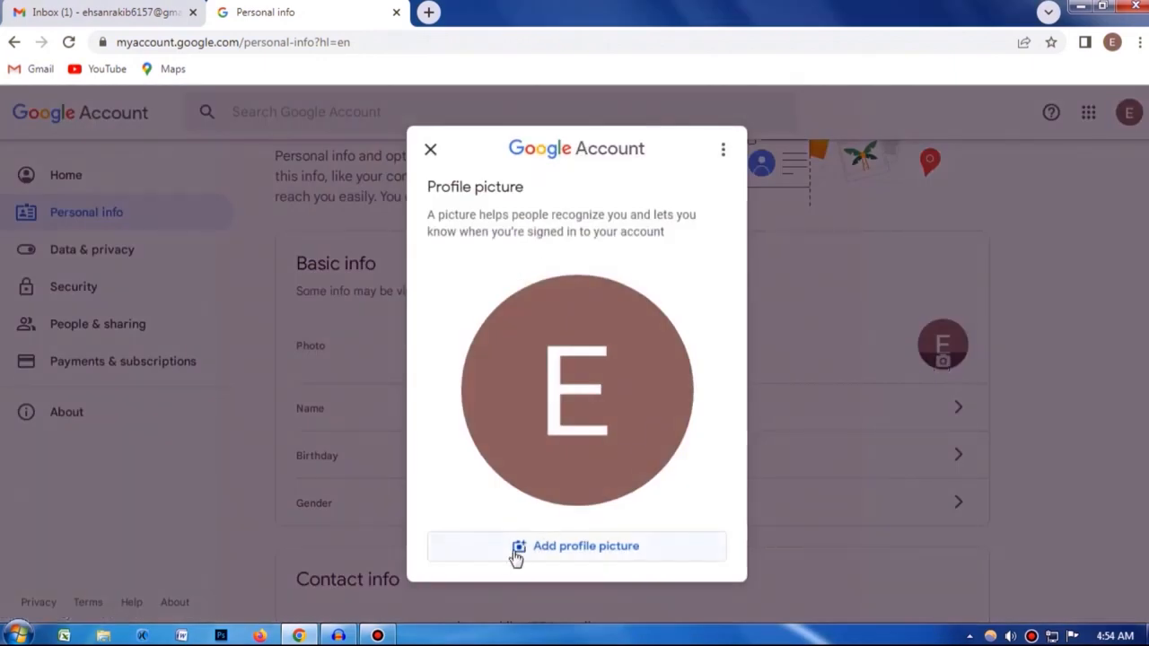
Step: Start adding a profile picture, preview the Sphynx cat illustration, then switch to From computer
click(583, 550)
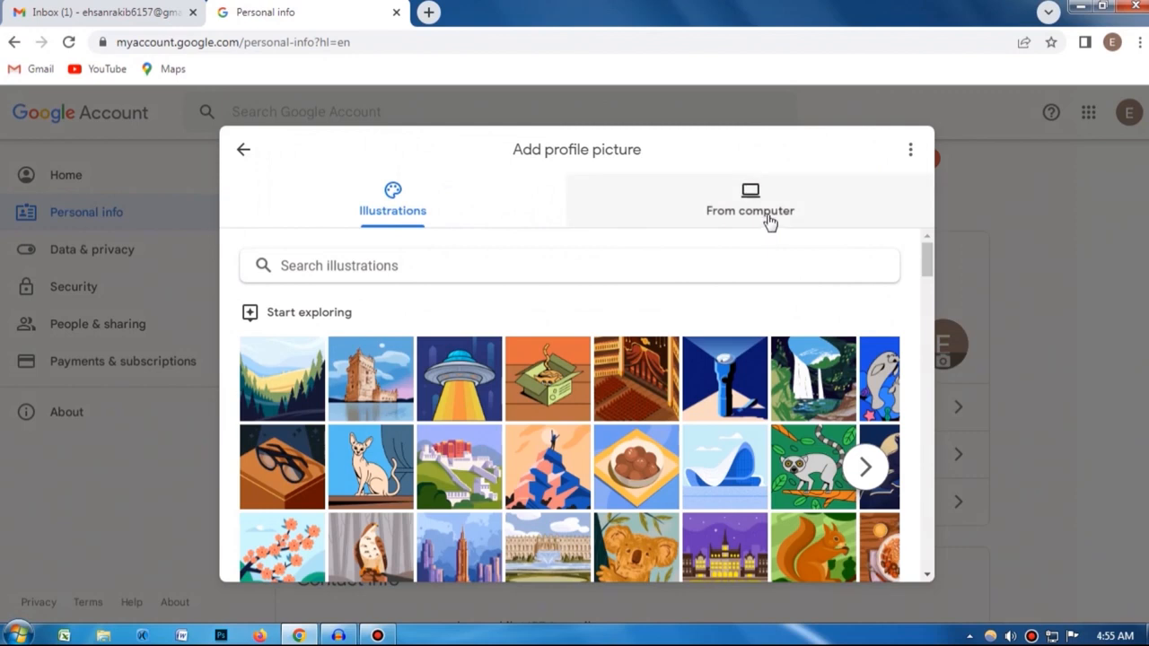
scroll(566, 311, down, 2)
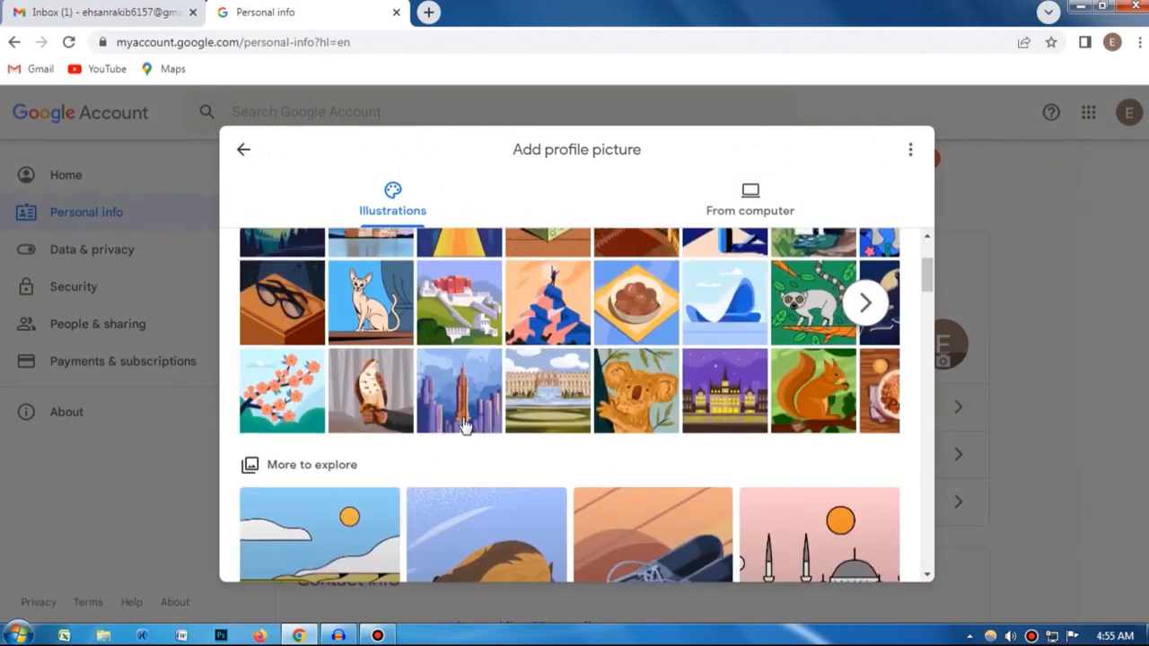
scroll(464, 426, up, 2)
click(381, 468)
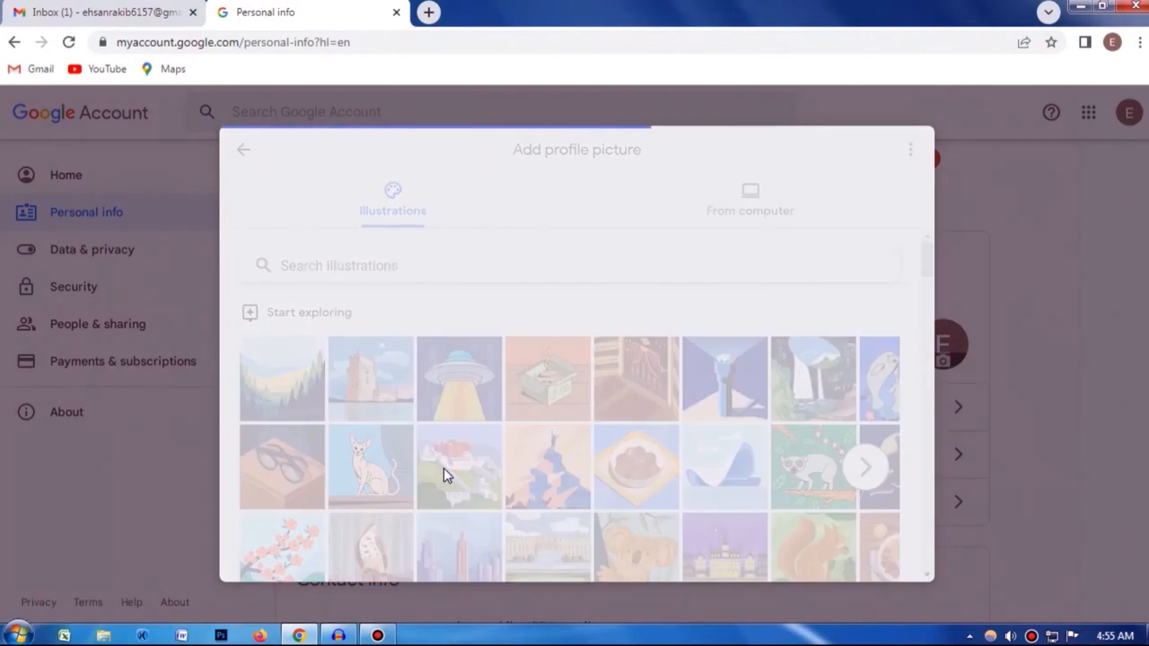
click(243, 154)
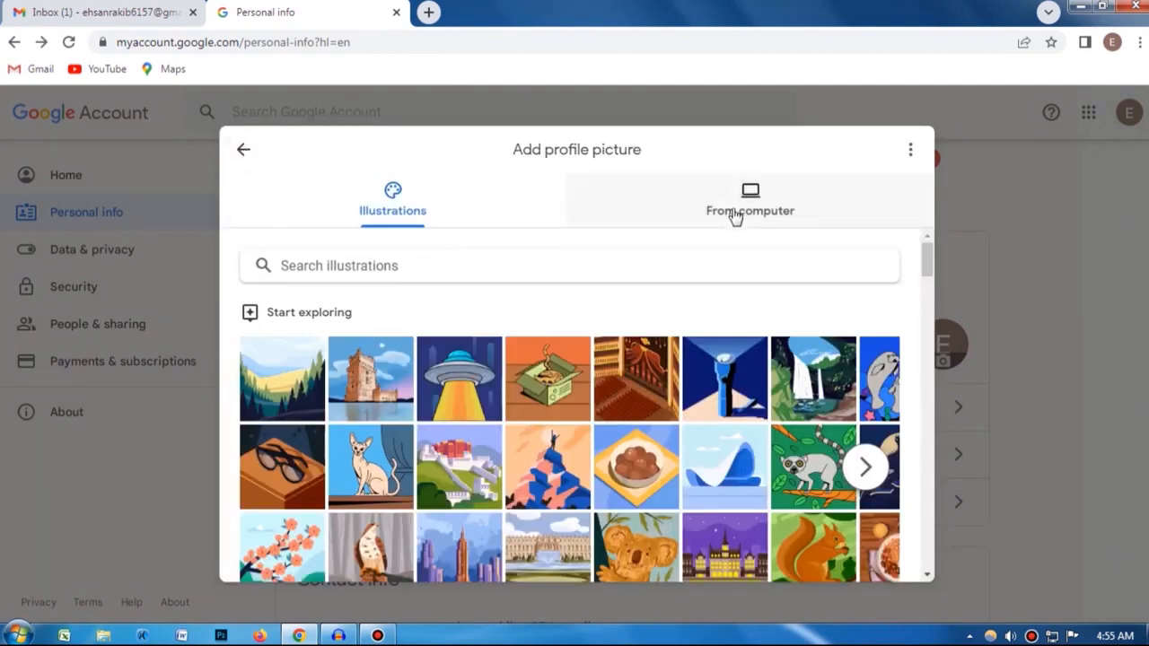
scroll(641, 411, down, 5)
scroll(653, 388, up, 5)
click(735, 215)
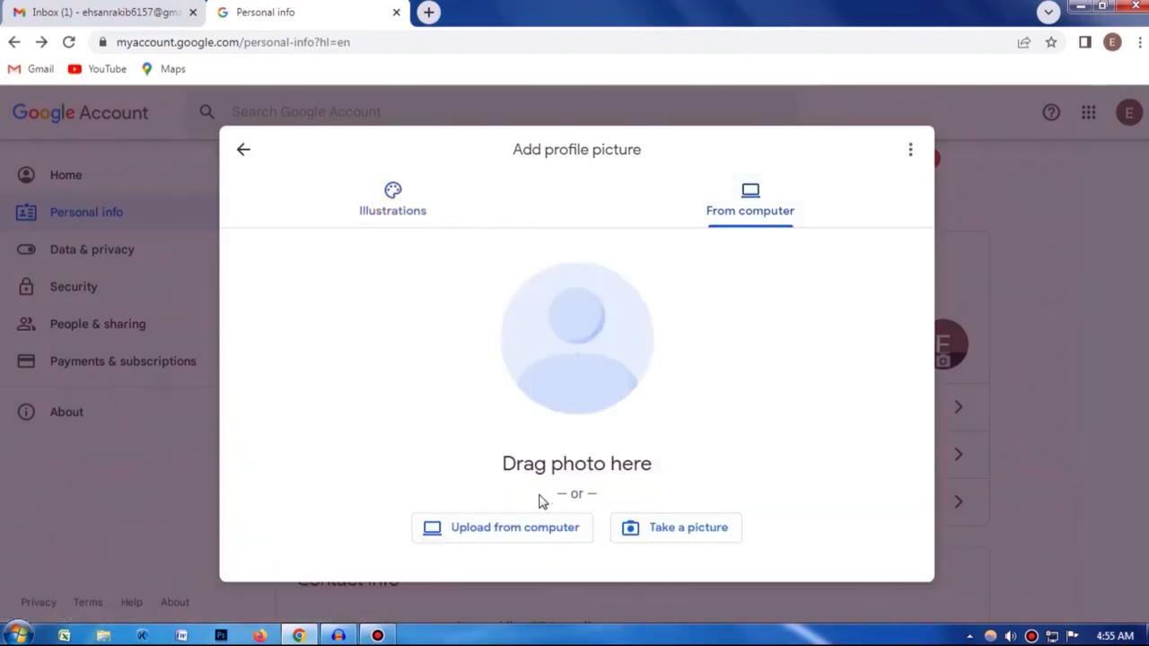
Step: Upload the Photo image from its folder on the Desktop
click(507, 537)
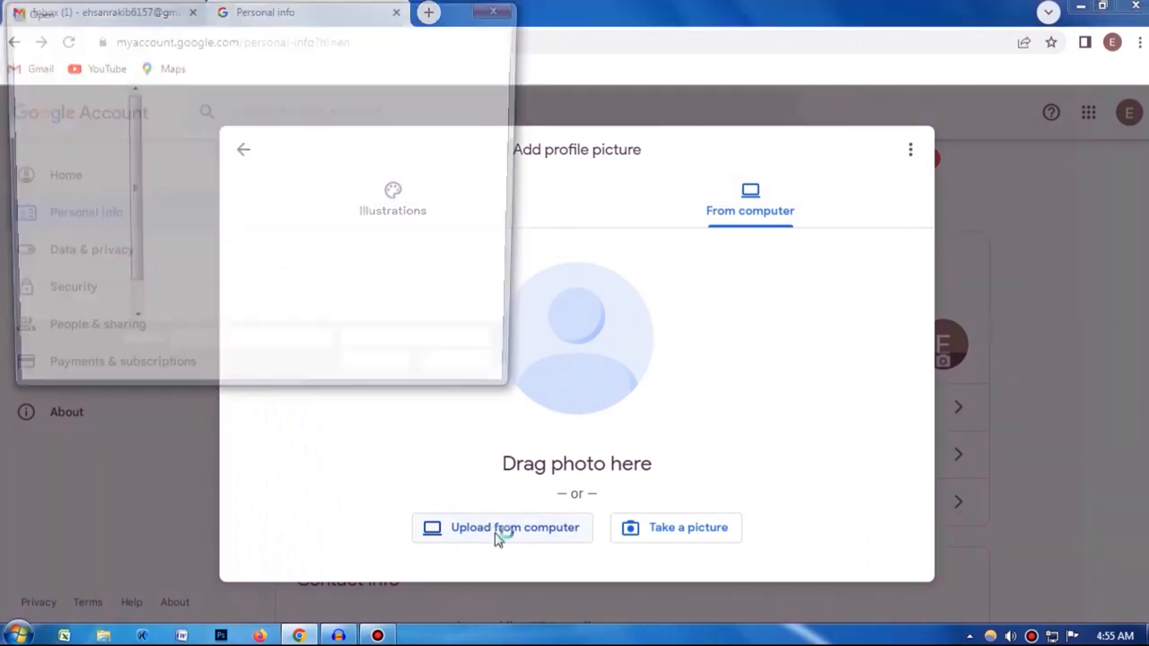
click(41, 114)
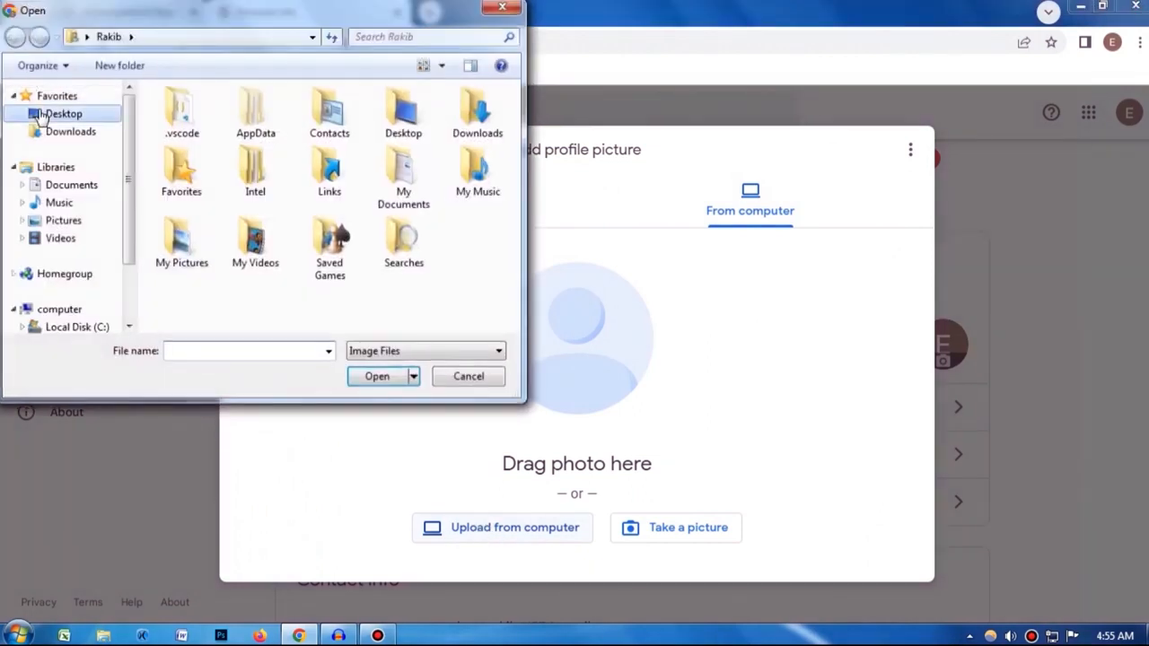
drag(514, 135, 518, 202)
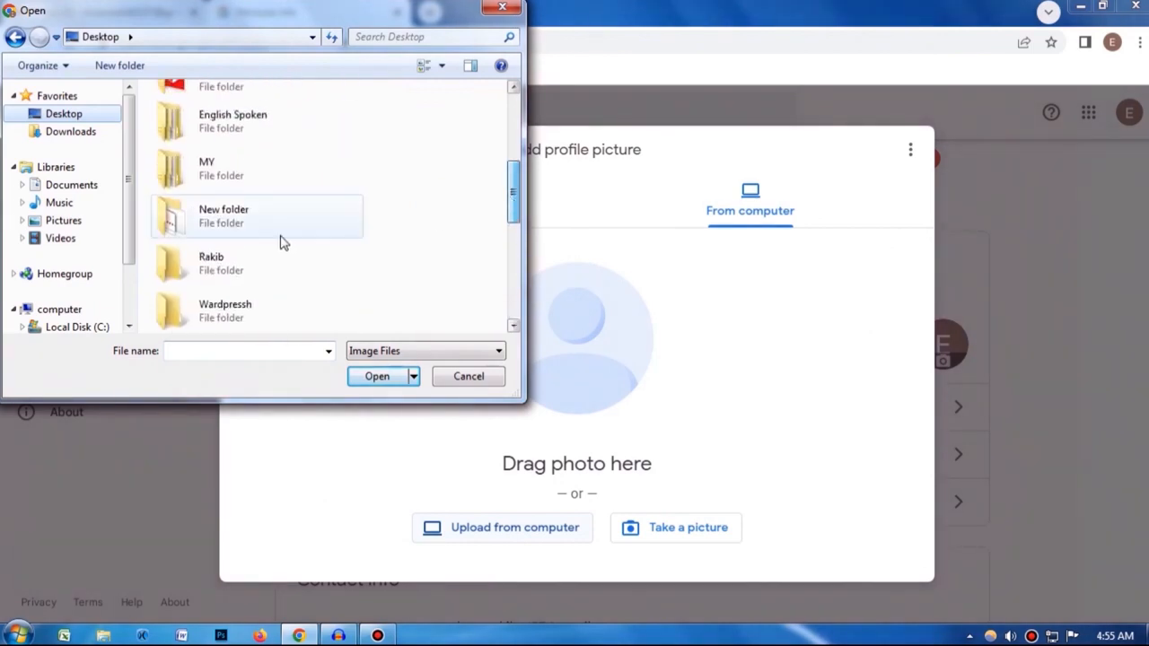
double_click(256, 264)
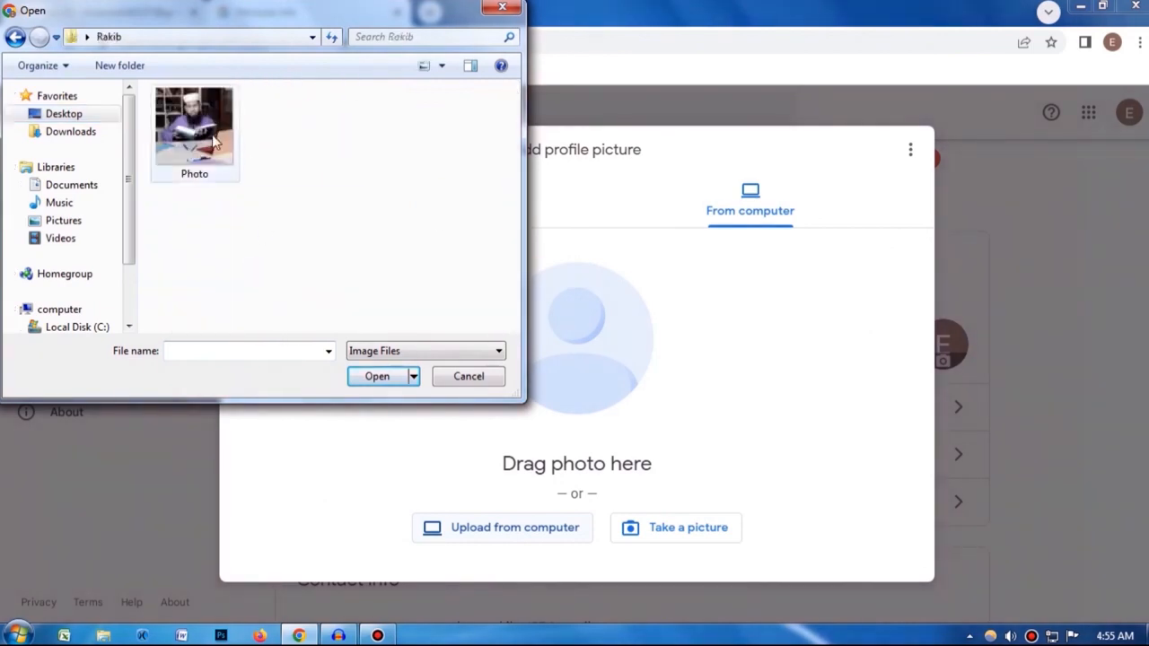
double_click(213, 141)
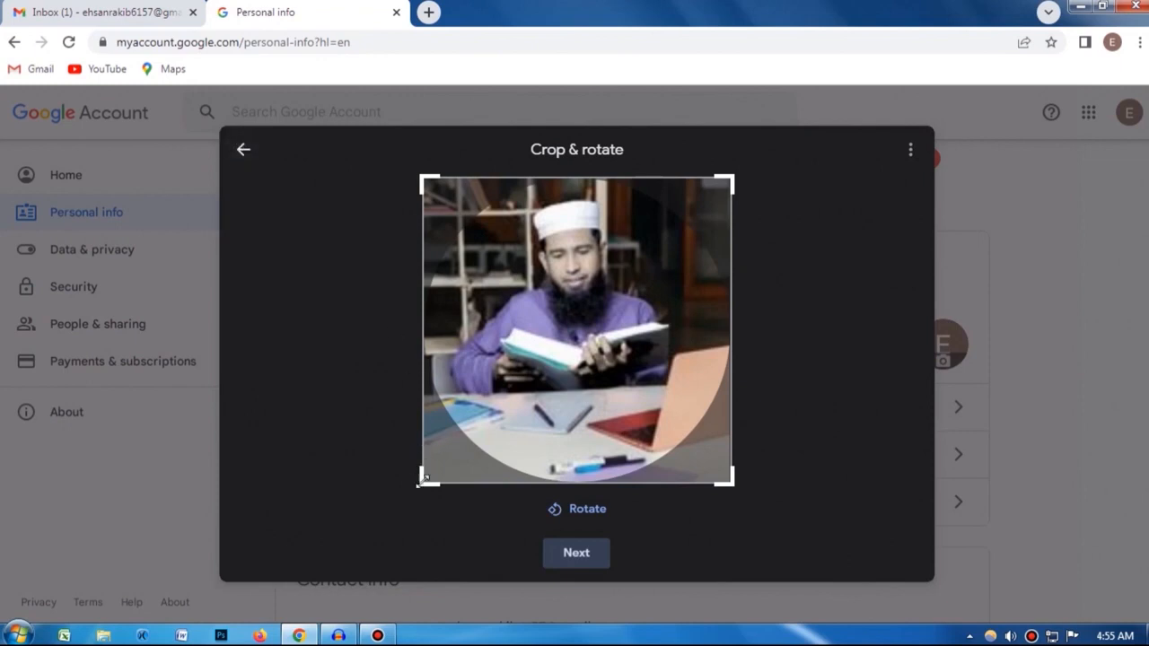
Step: Tighten the crop corners and reposition the photo so the person is framed
drag(422, 480, 478, 443)
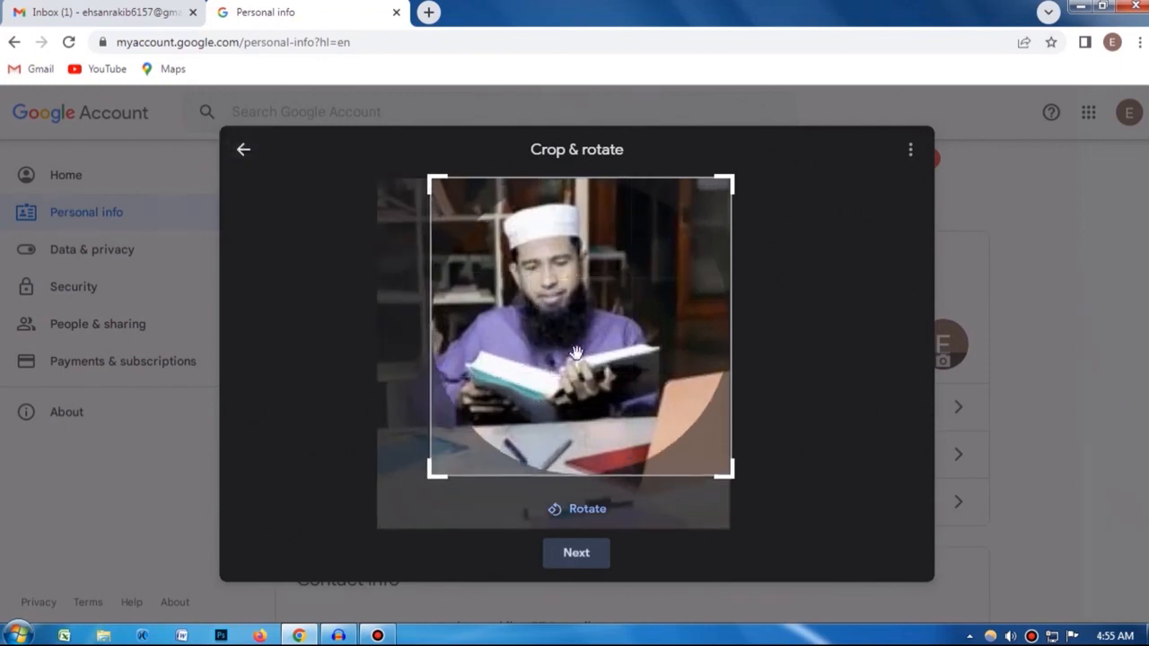
click(584, 340)
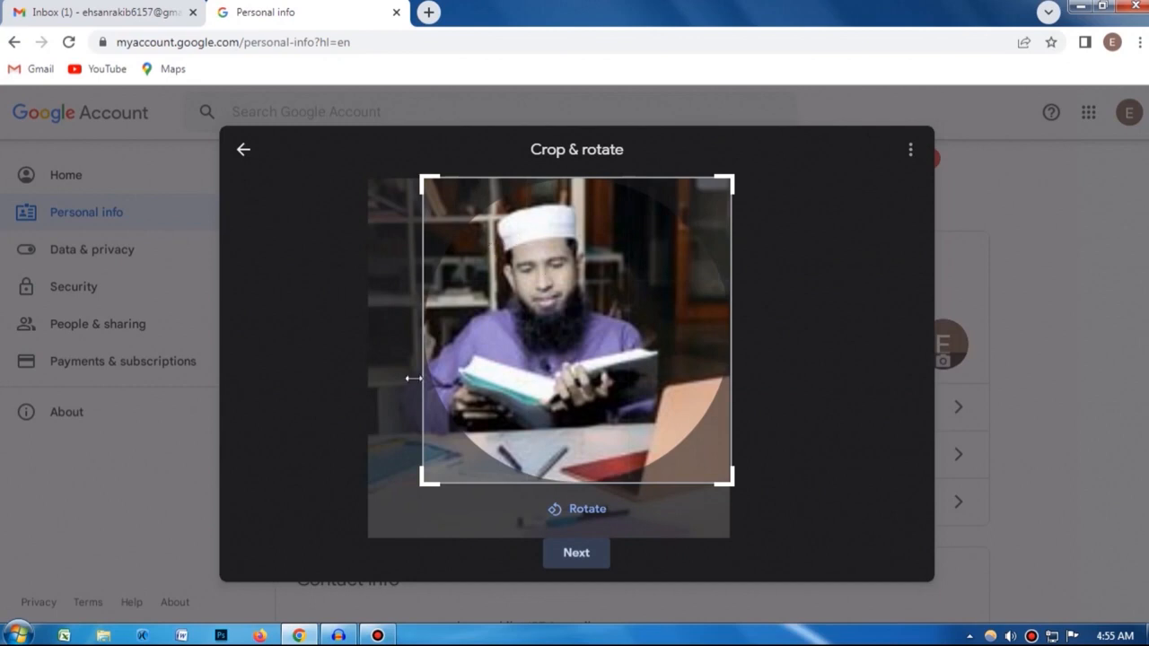
click(533, 318)
drag(373, 412, 395, 422)
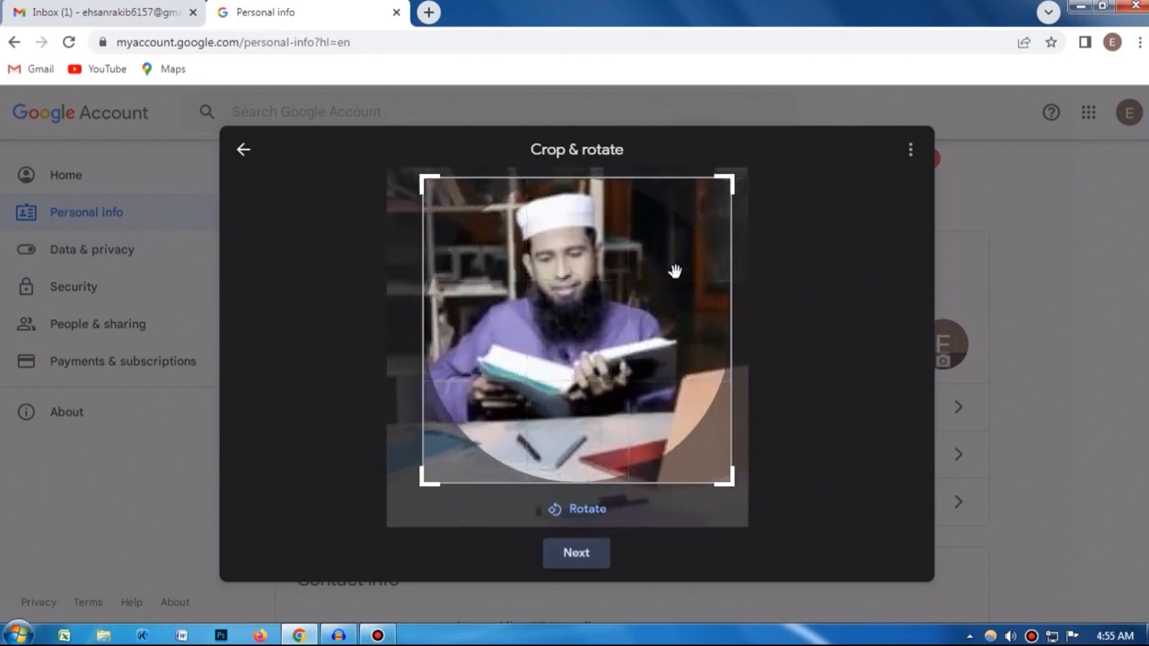
drag(730, 487, 713, 469)
drag(602, 317, 585, 321)
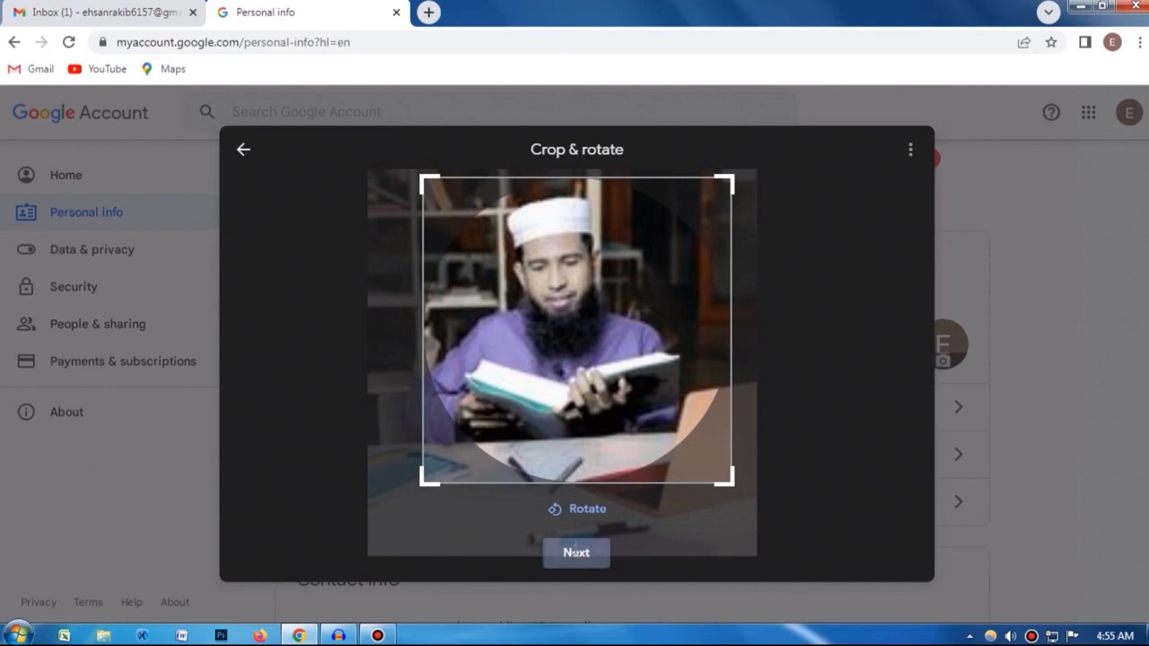
Step: Accept the crop, save it as the profile picture, and dismiss the update notice
click(574, 553)
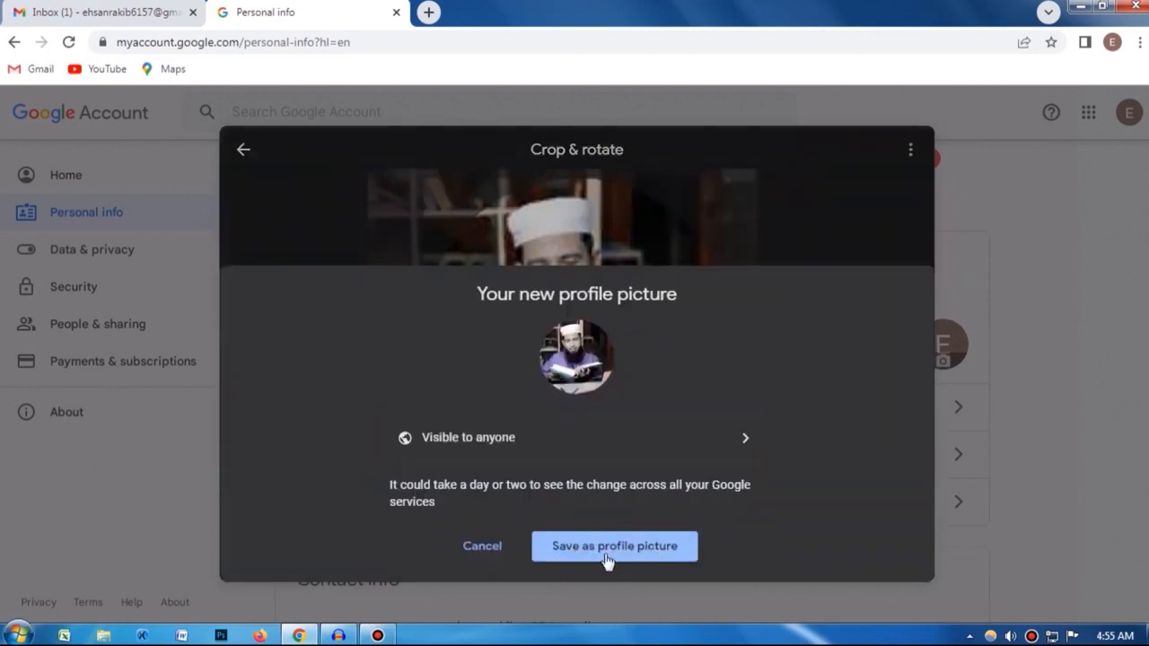
click(606, 557)
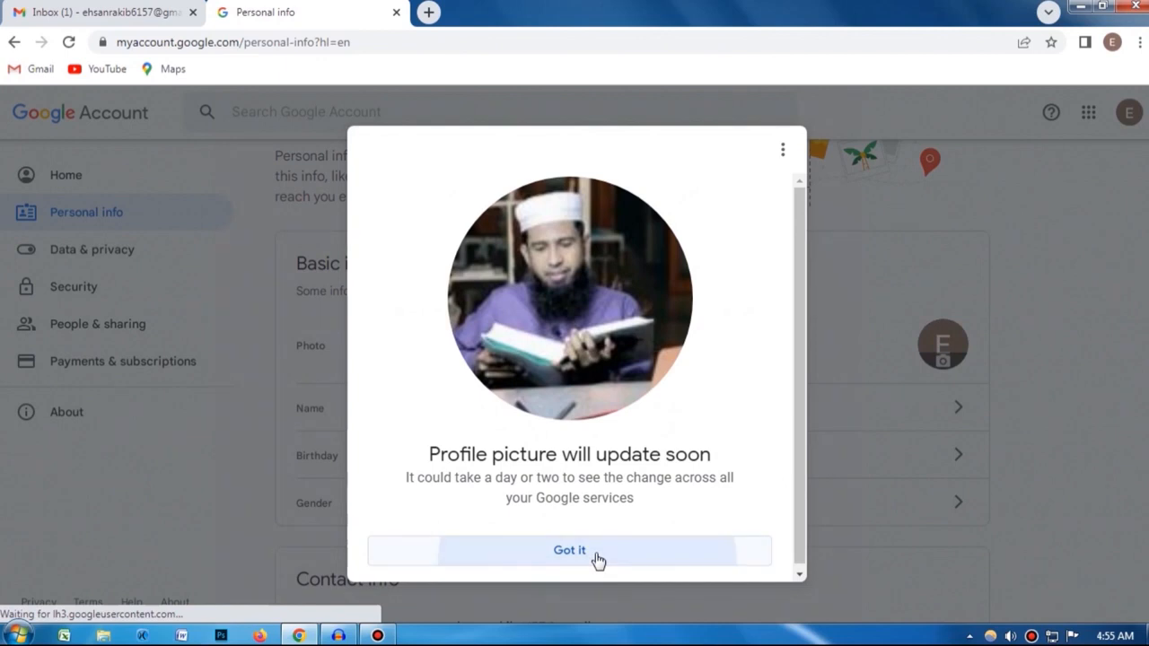
click(598, 556)
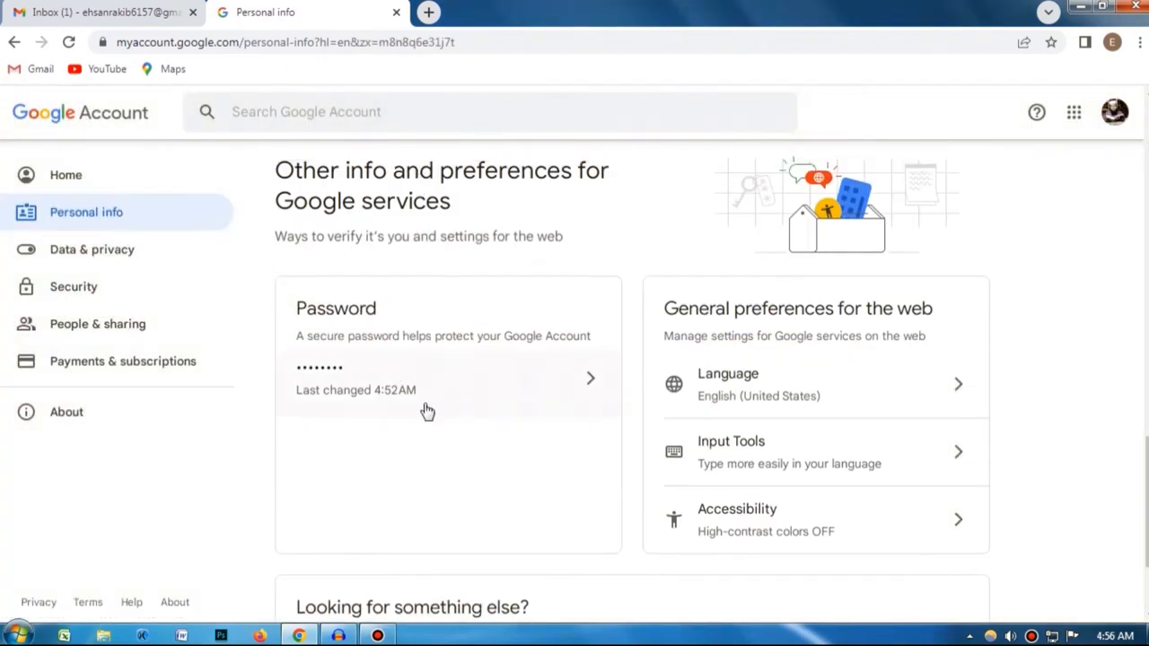
Step: Scroll the Personal info page down and back up to check the new profile photo
scroll(431, 377, down, 2)
scroll(359, 287, up, 8)
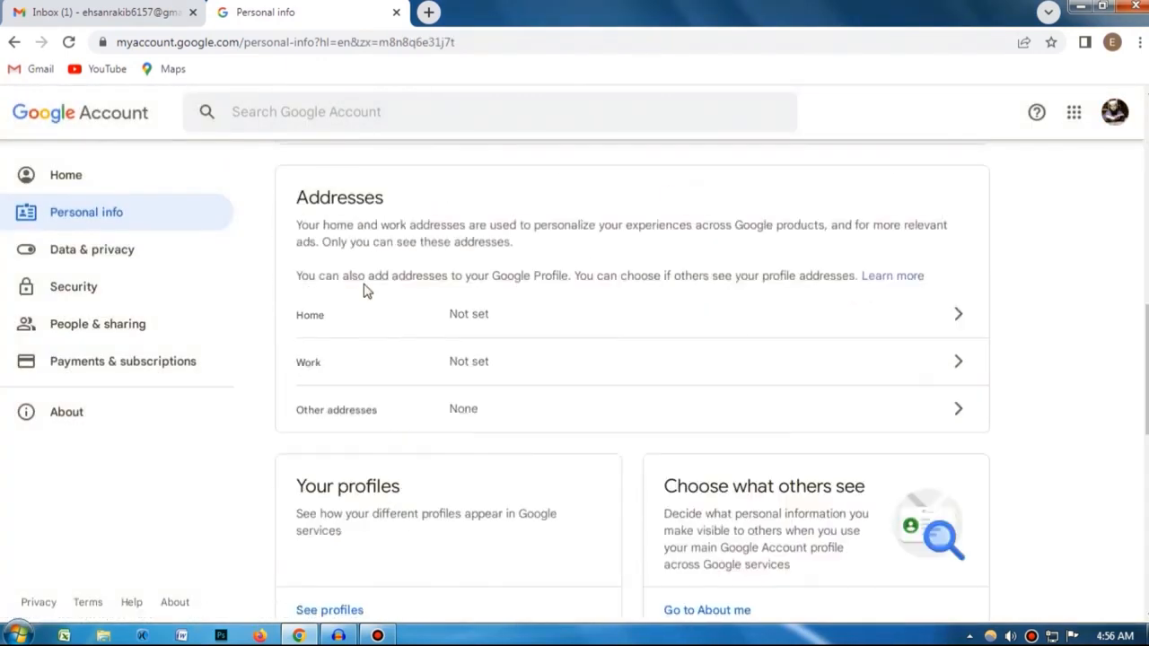